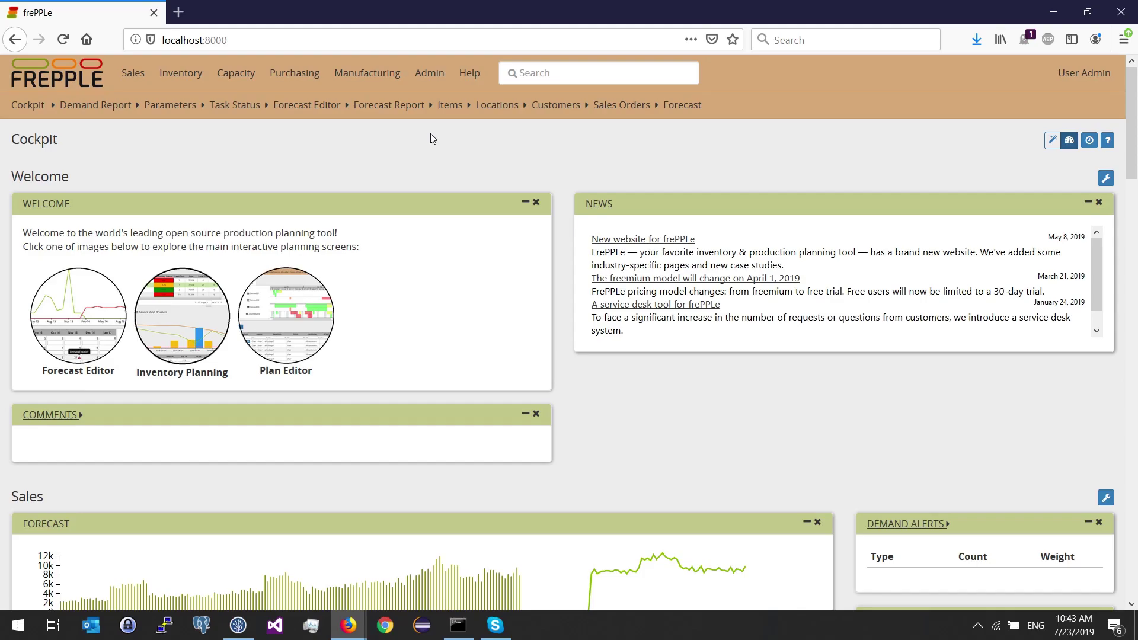
Step: Open the Items table under Sales and select the Umpire chair, All material and All items rows
left_click(132, 73)
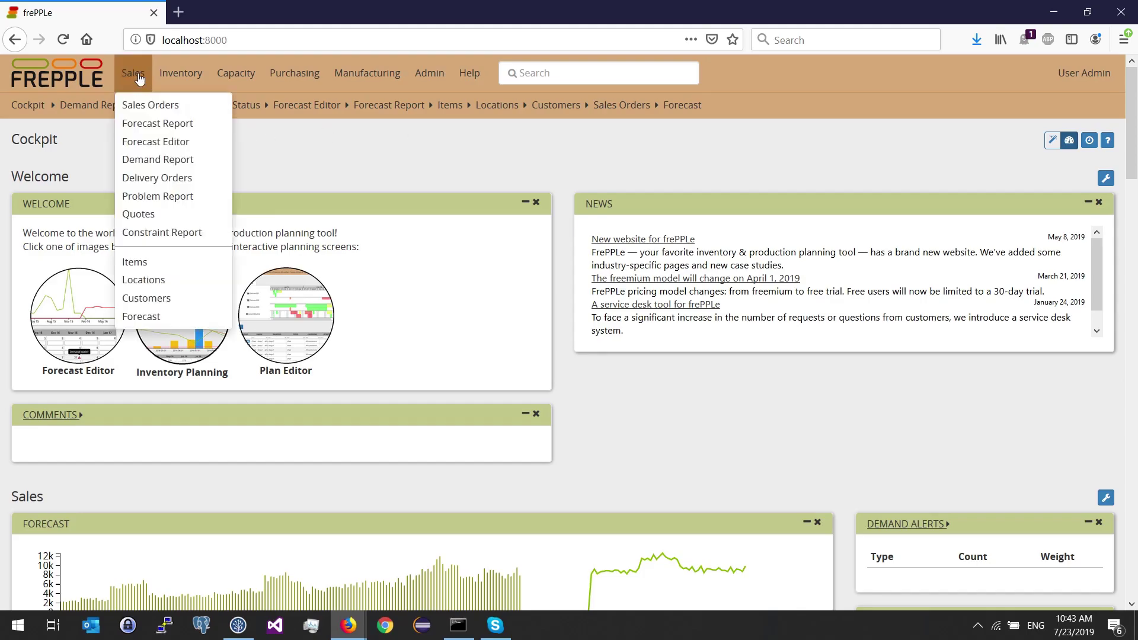
left_click(168, 266)
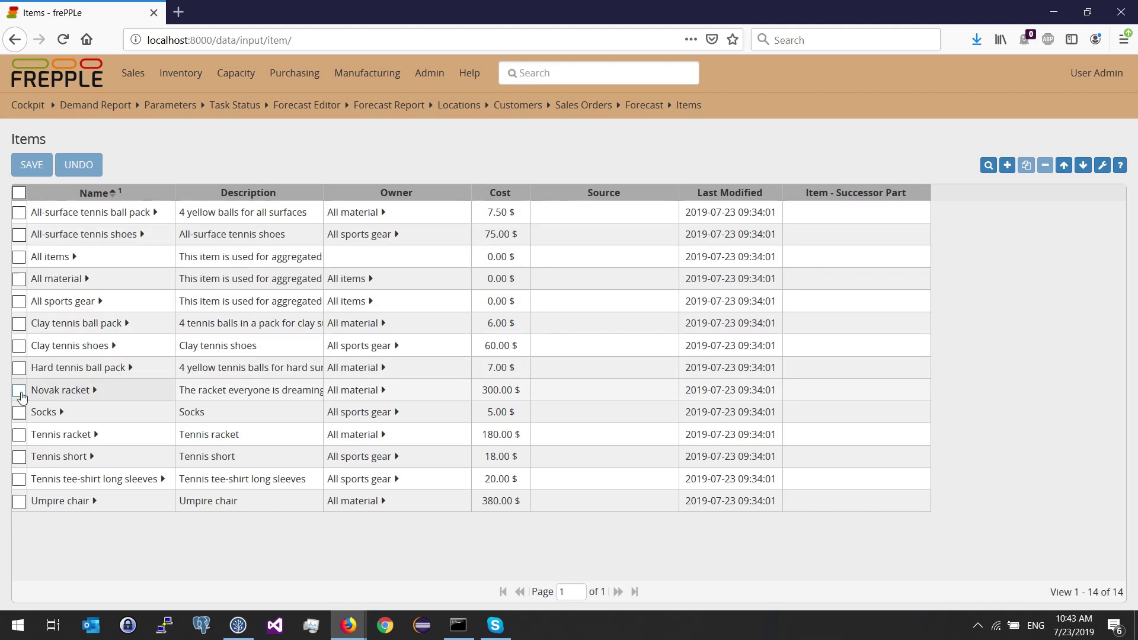
left_click(19, 503)
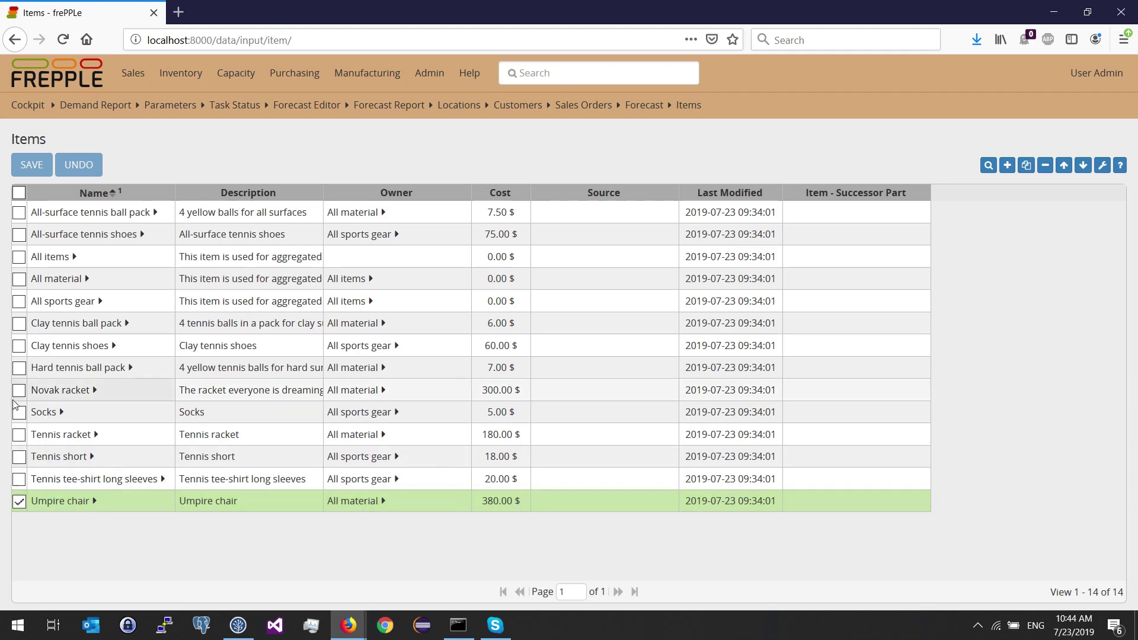
left_click(18, 280)
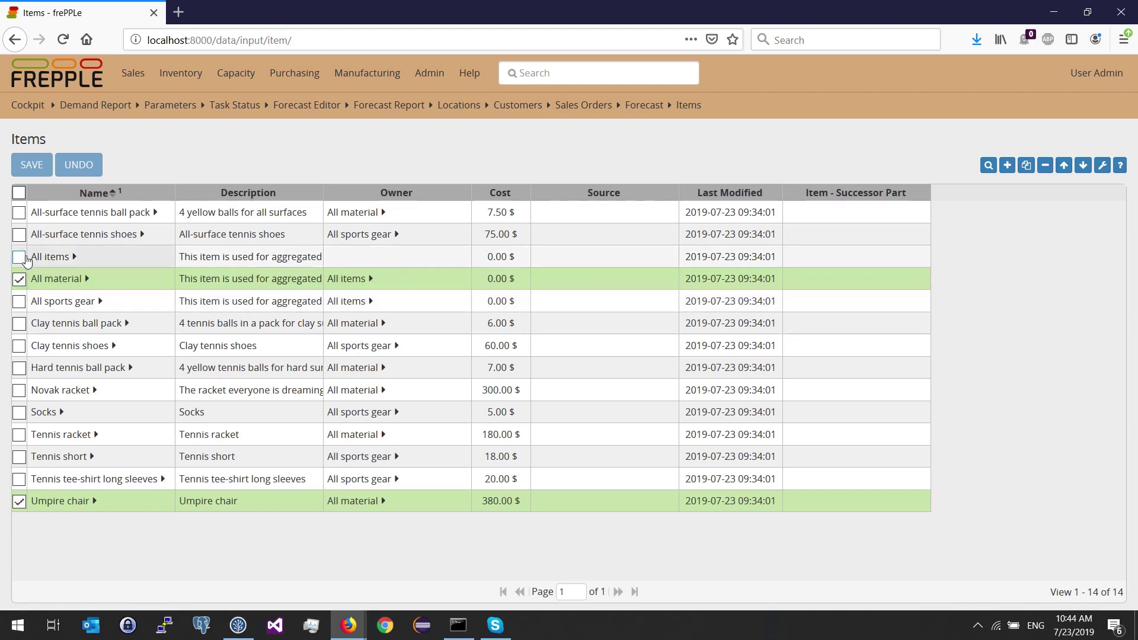
left_click(19, 258)
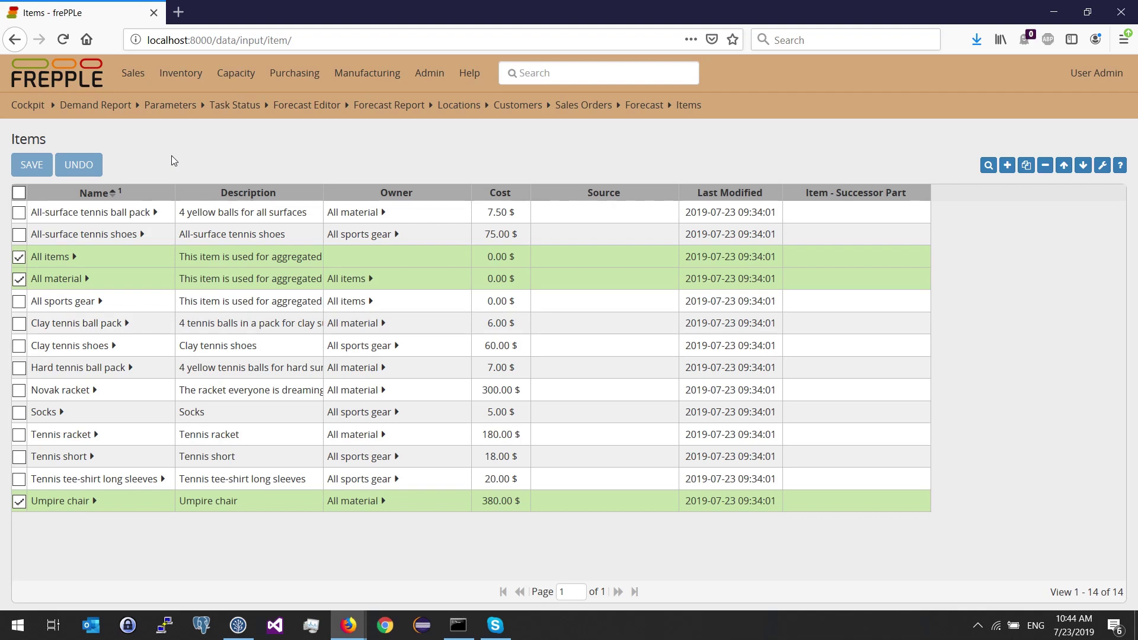
Step: Open the Locations table and select the RDC, Tennis shop Brussels and Tennis shop Paris rows
left_click(134, 76)
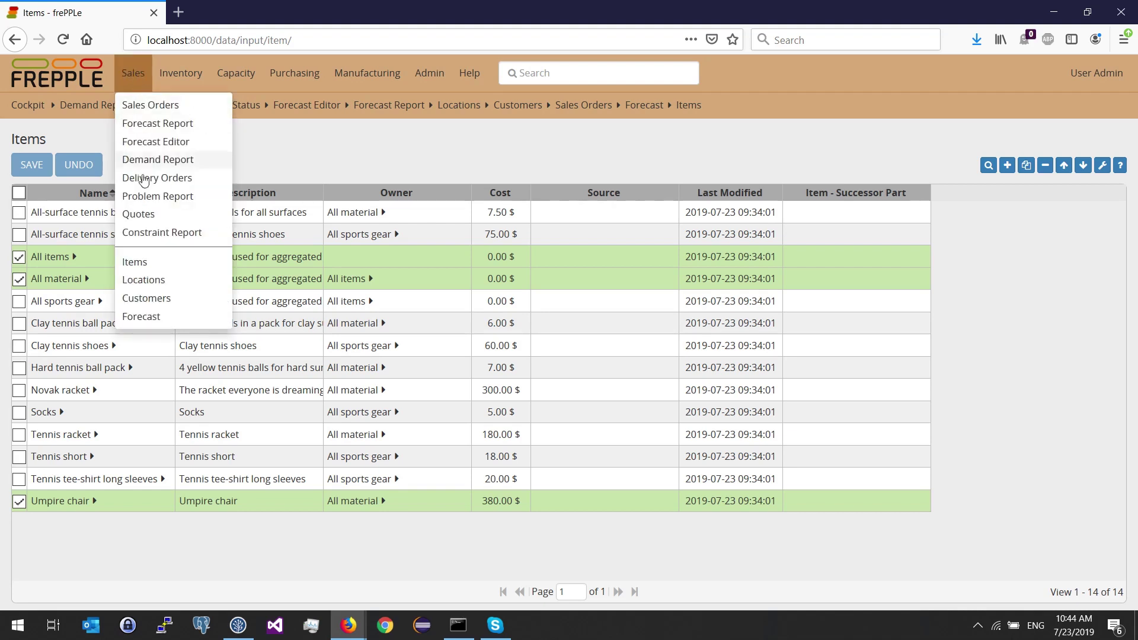
left_click(144, 279)
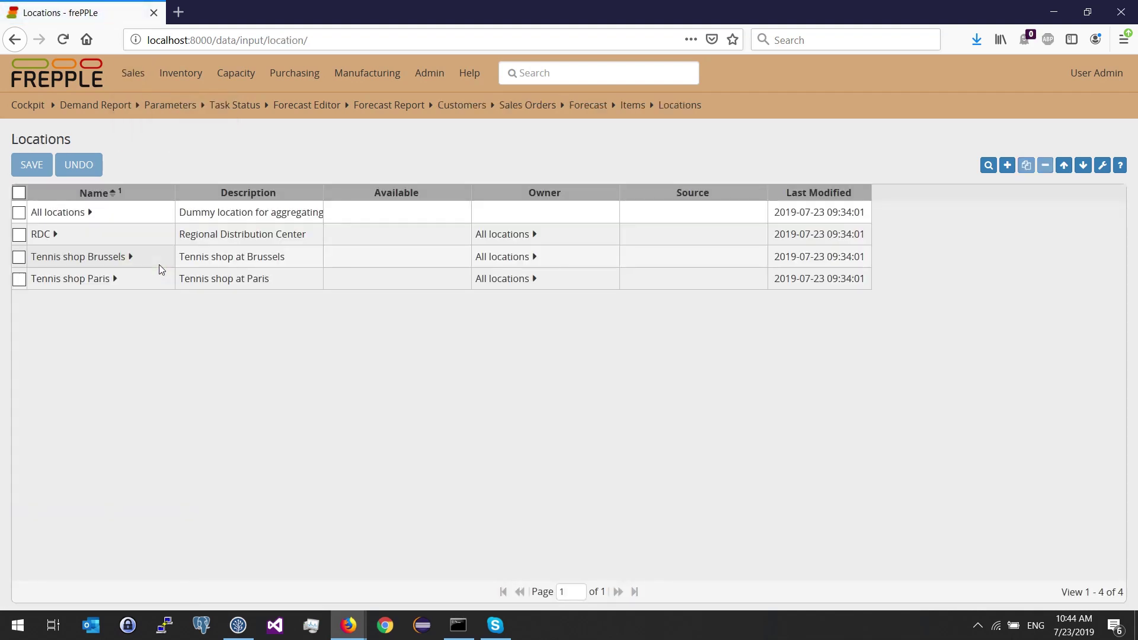
left_click(19, 235)
left_click(19, 257)
left_click(19, 278)
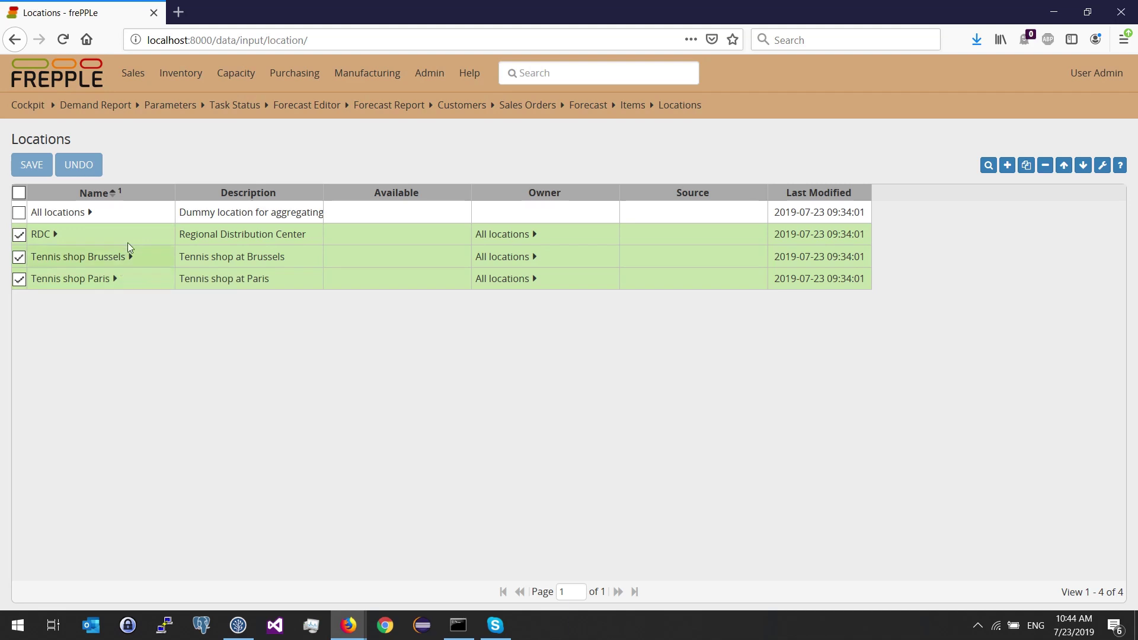
Step: View the Customers table, and open the Sales Orders table with its Name column narrowed
left_click(133, 73)
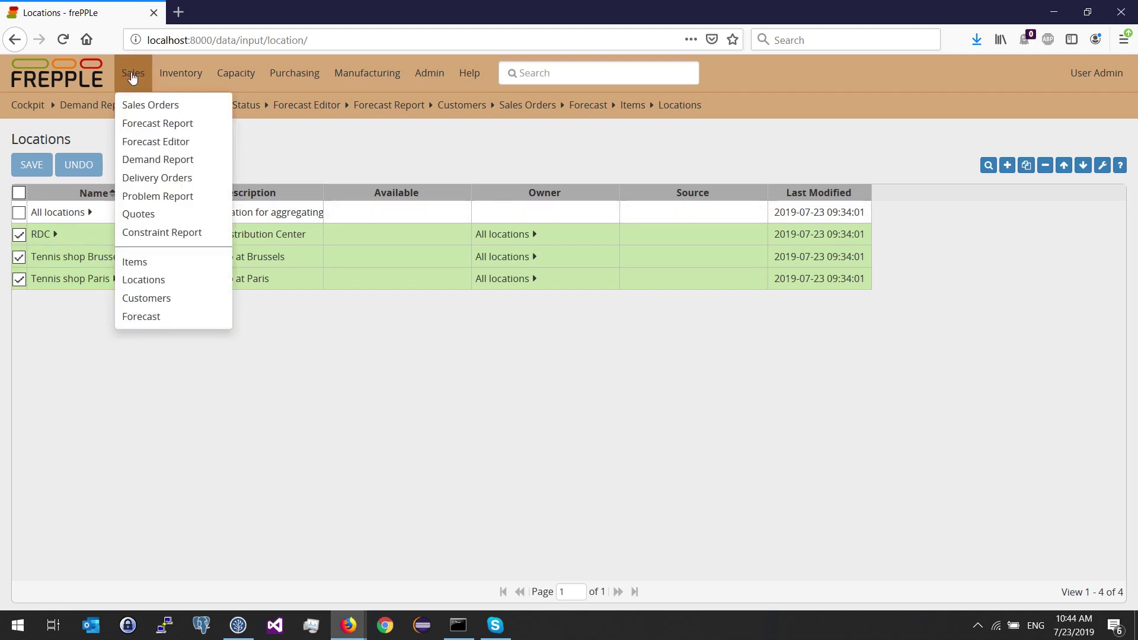
left_click(137, 299)
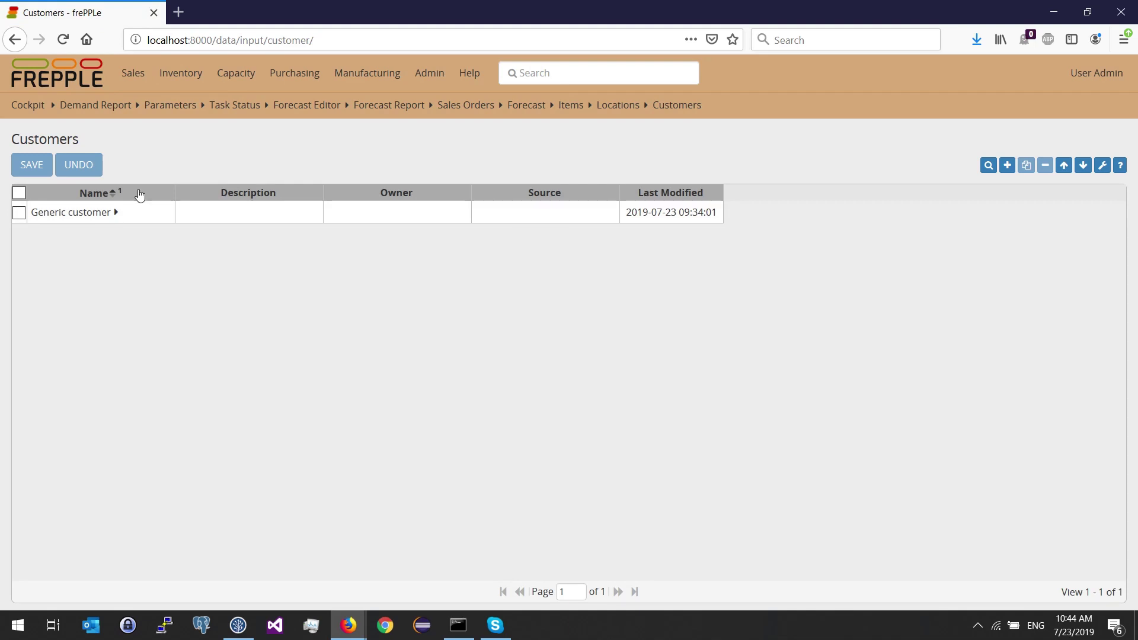
left_click(129, 83)
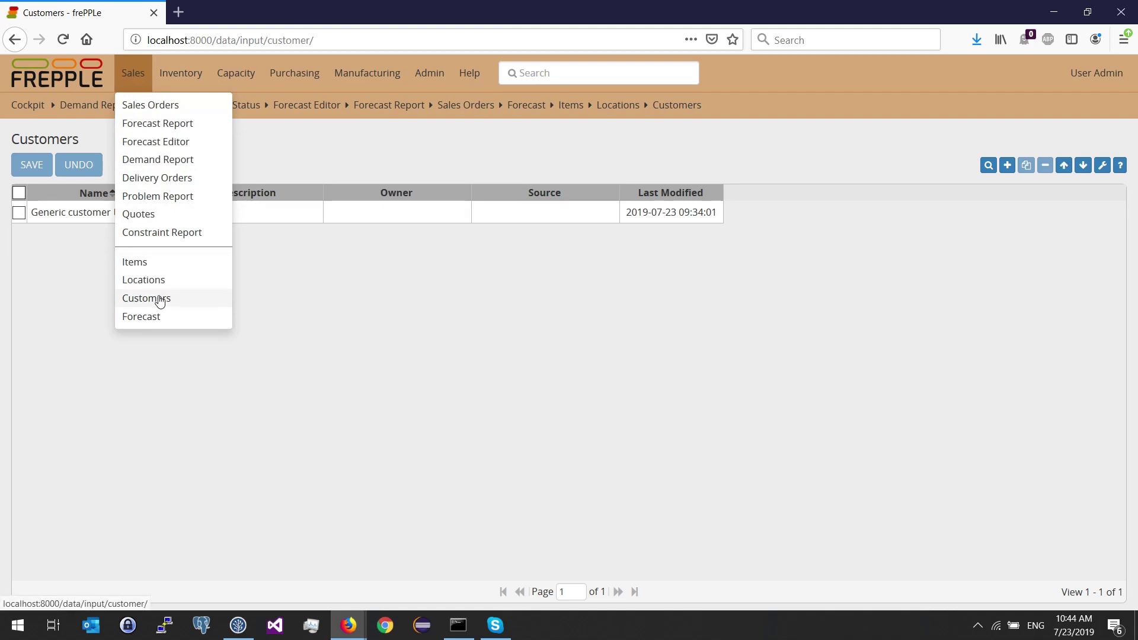
left_click(157, 105)
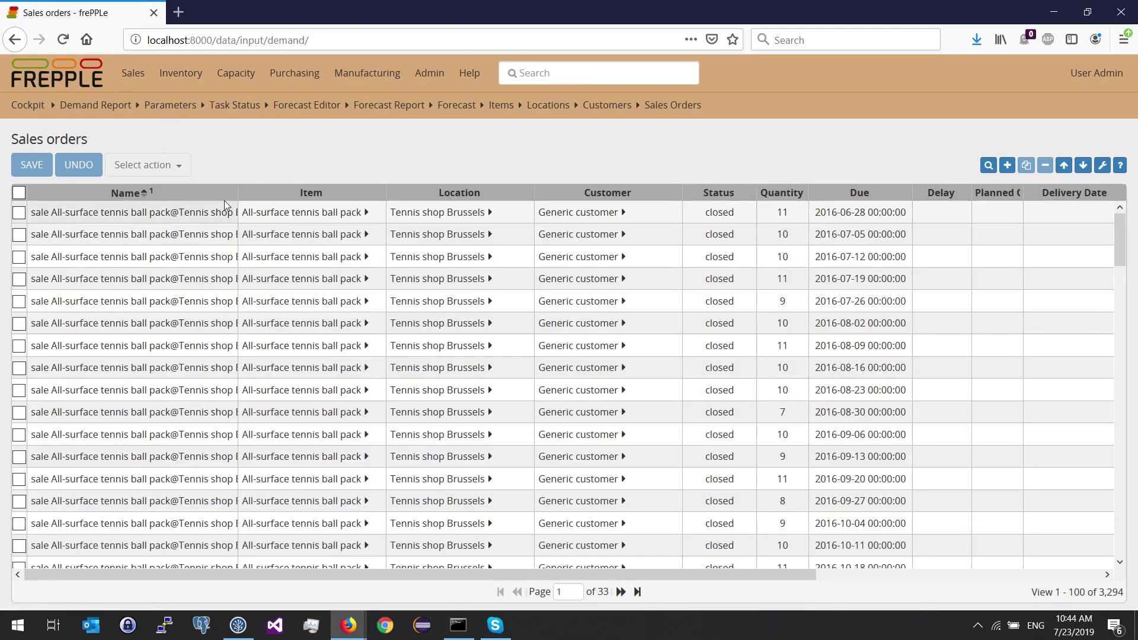
left_click_drag(238, 191, 180, 190)
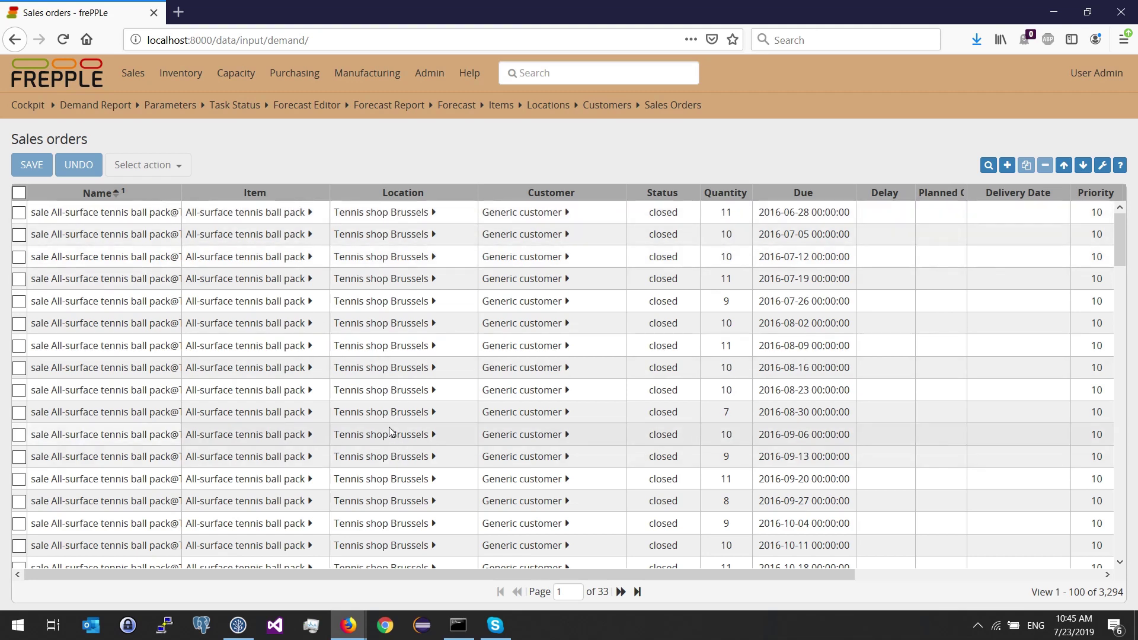
Step: Open the Forecast table, widen its Name column, and view the forecast method options for the first row without changing the method
left_click(133, 72)
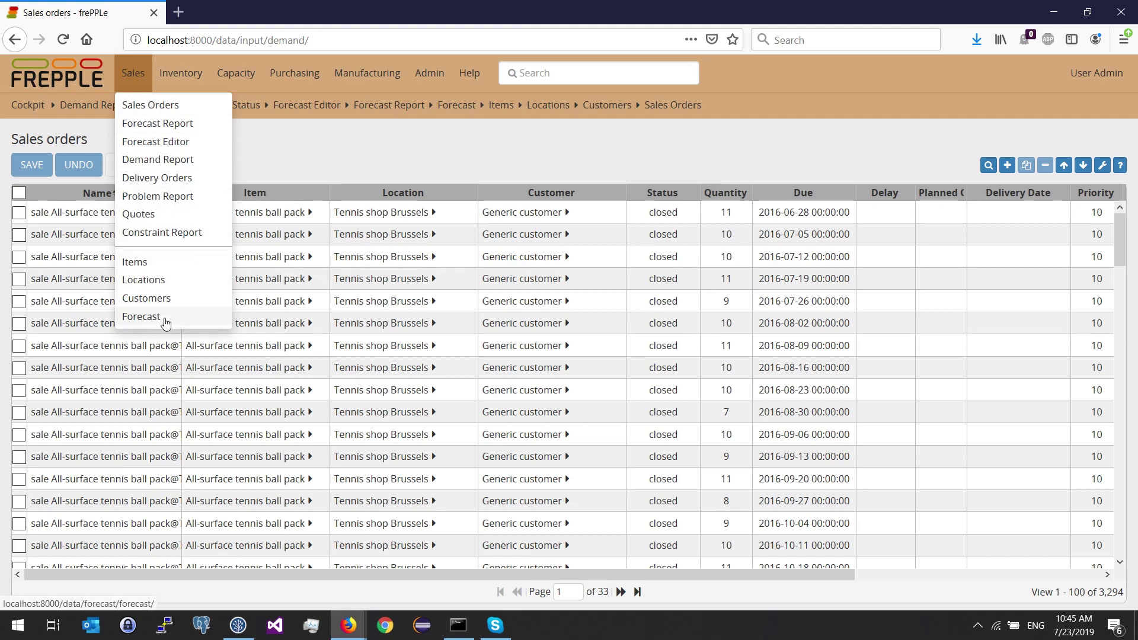
left_click(166, 320)
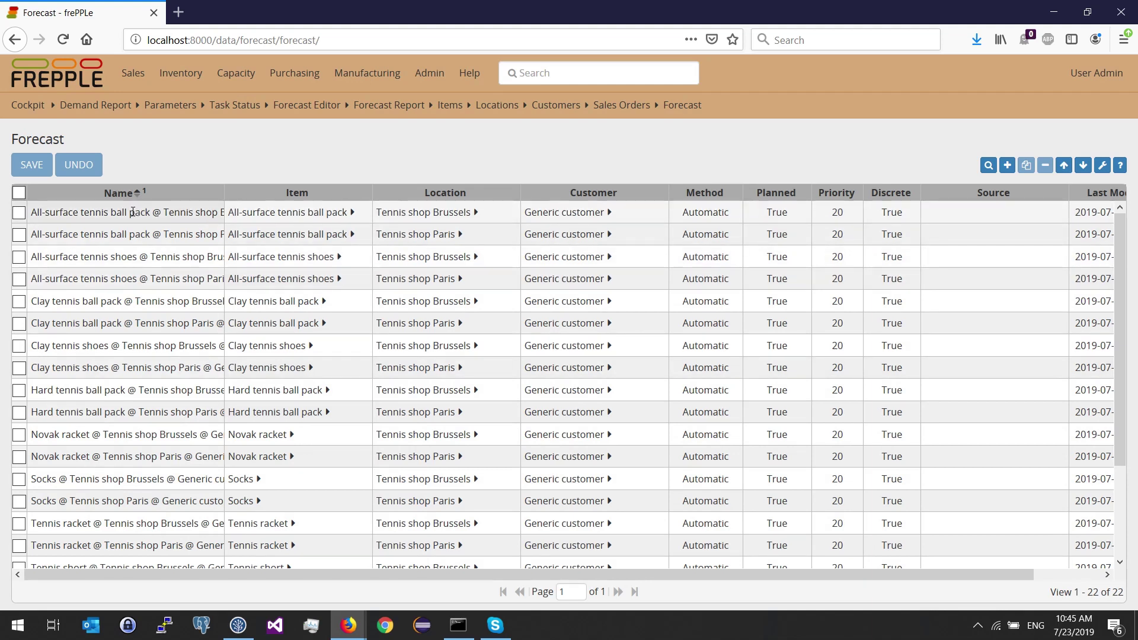
left_click_drag(224, 192, 367, 193)
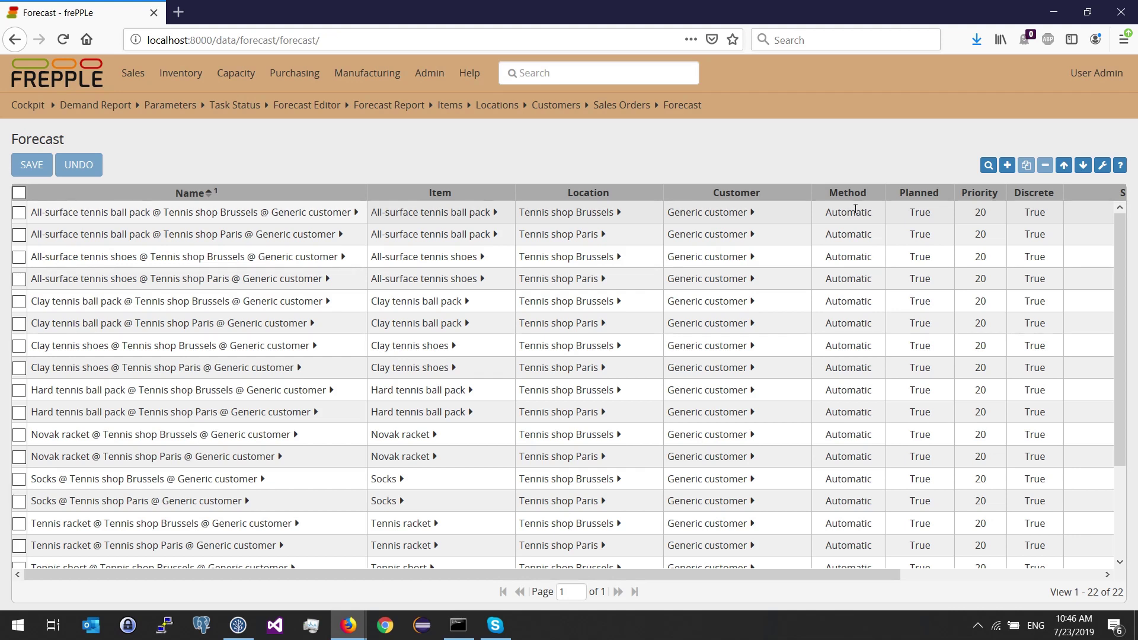
left_click(867, 213)
left_click(867, 214)
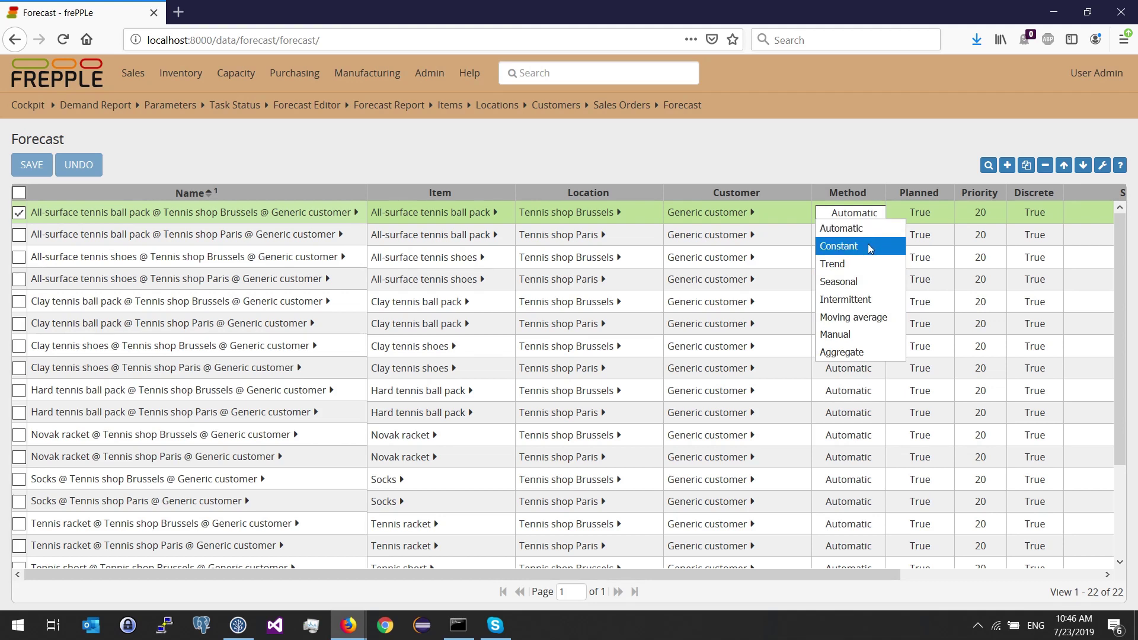
left_click(864, 177)
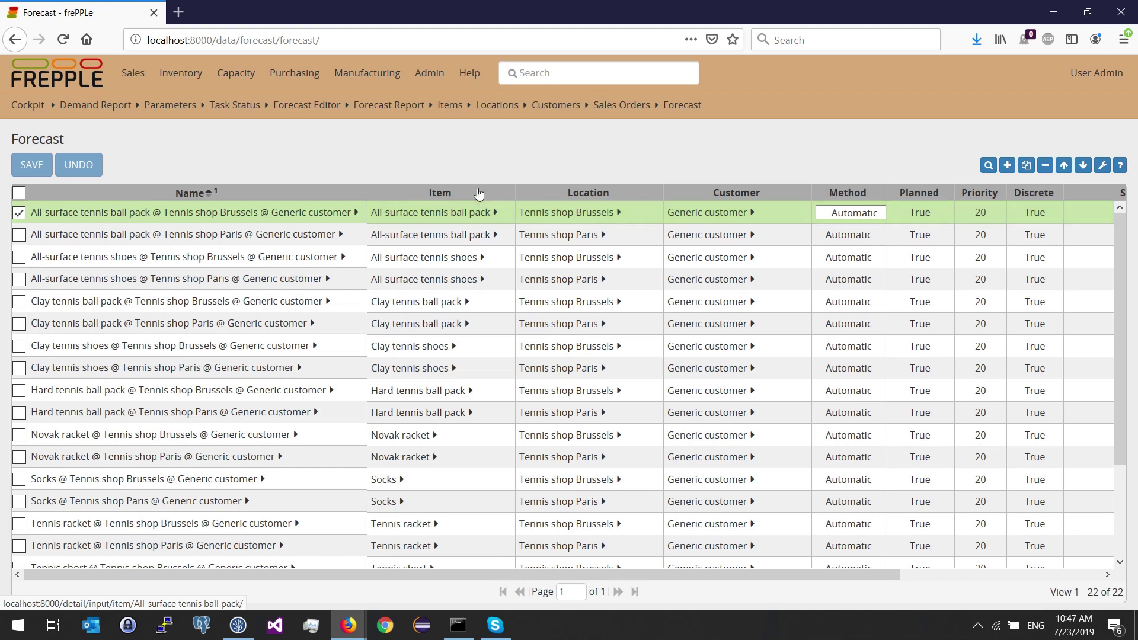
Step: Open the Parameters table and mark forecast.populateForecastTable and forecast.calendar for review
left_click(431, 73)
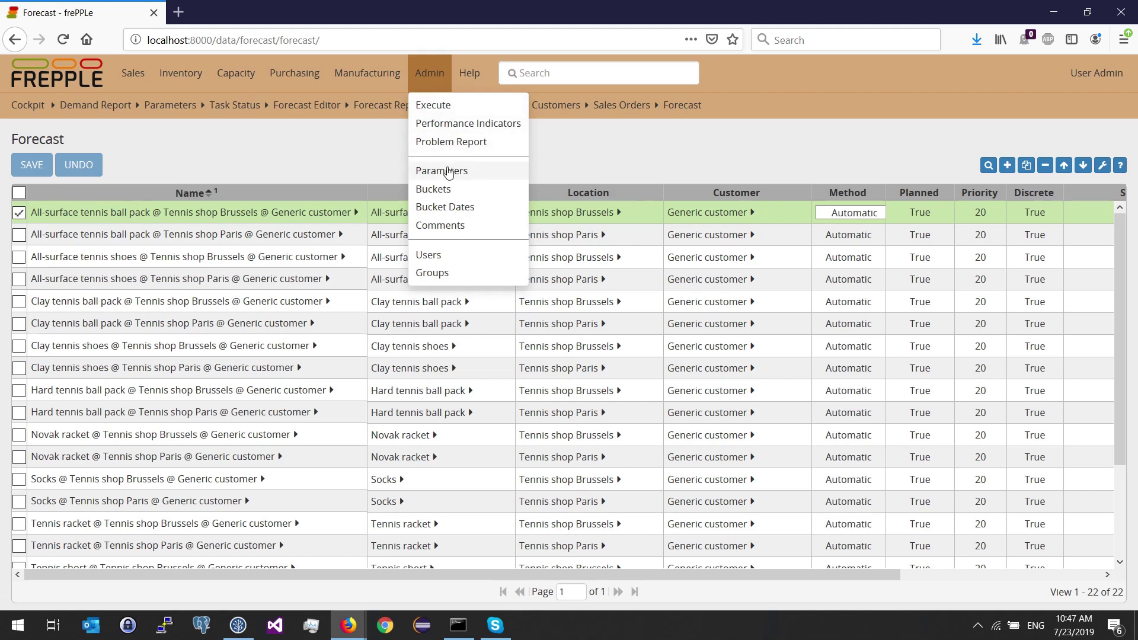
left_click(446, 172)
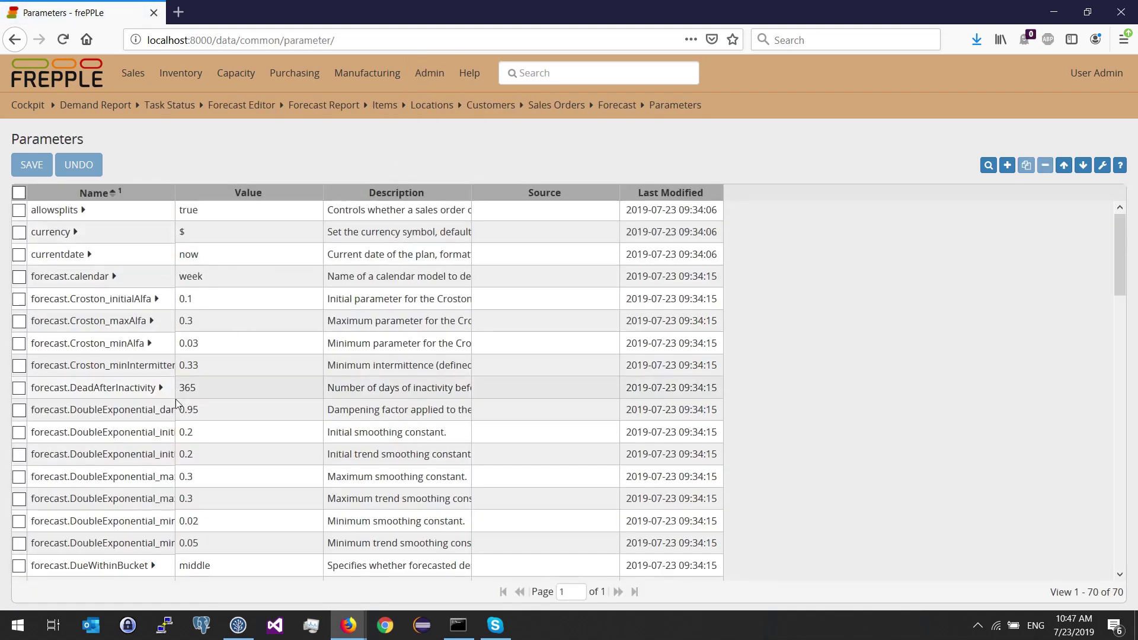
scroll(175, 403, "down", 5)
scroll(172, 409, "down", 2)
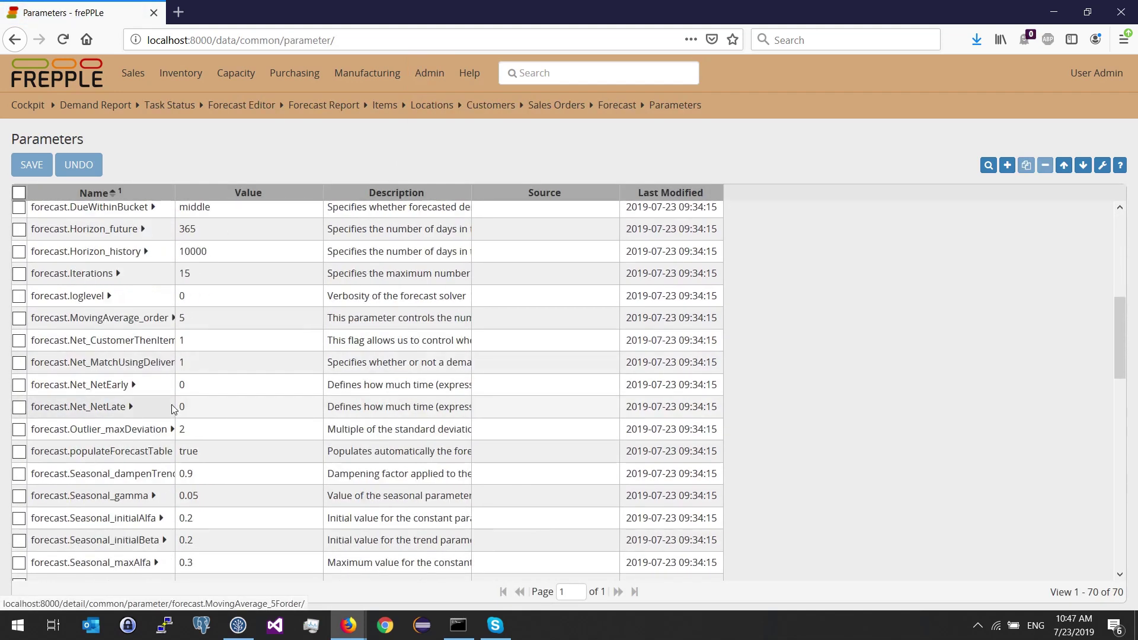
left_click(19, 452)
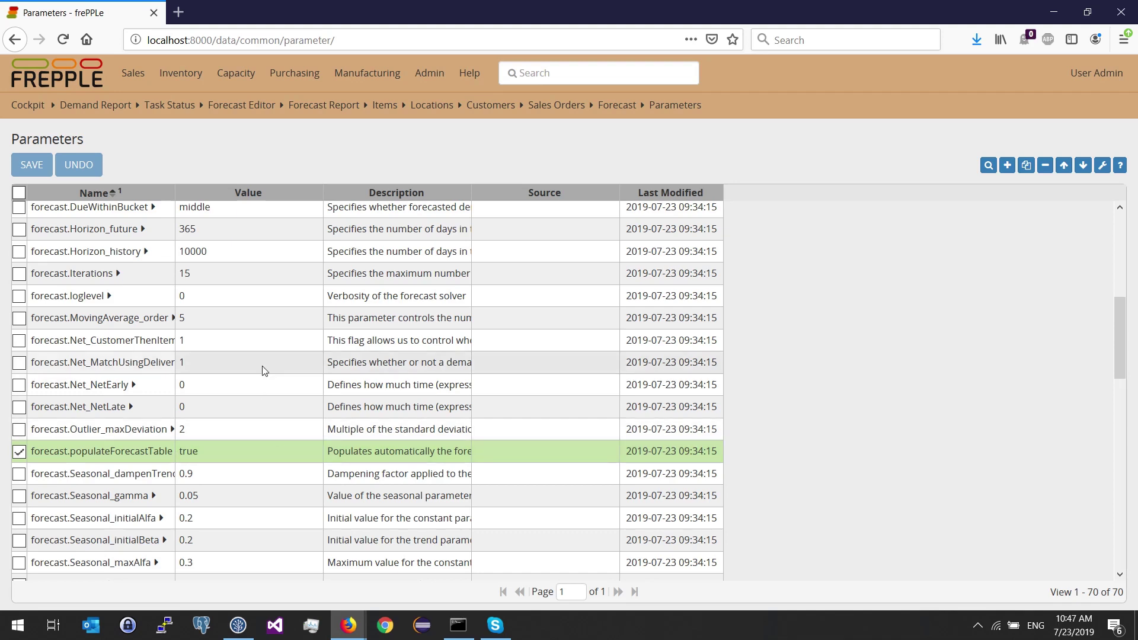
scroll(261, 394, "up", 5)
scroll(264, 371, "up", 2)
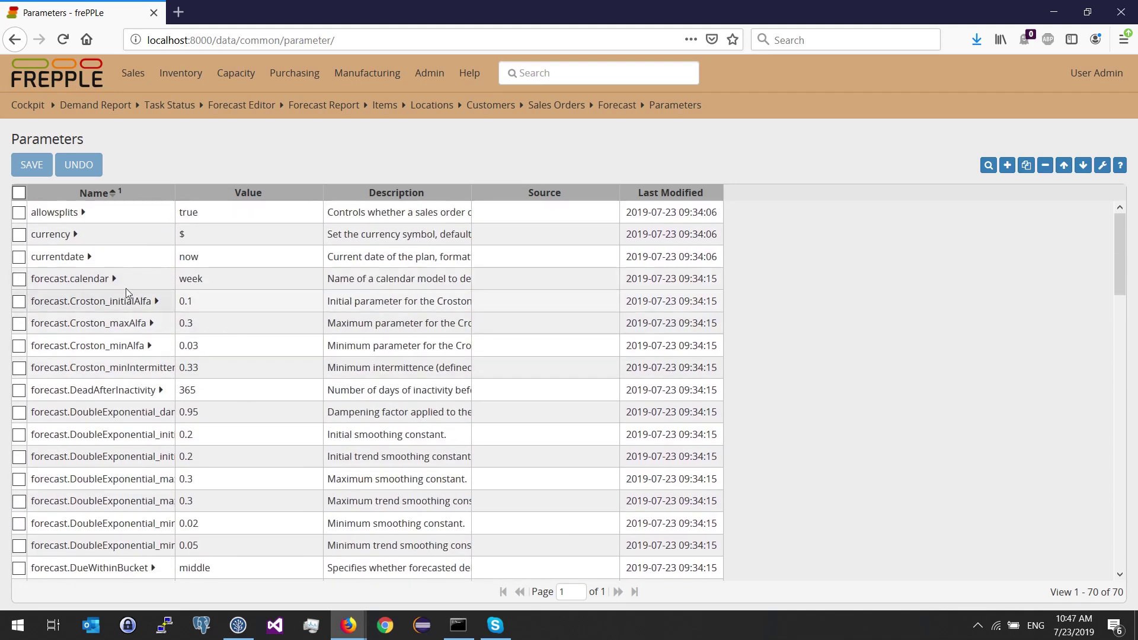
left_click(21, 282)
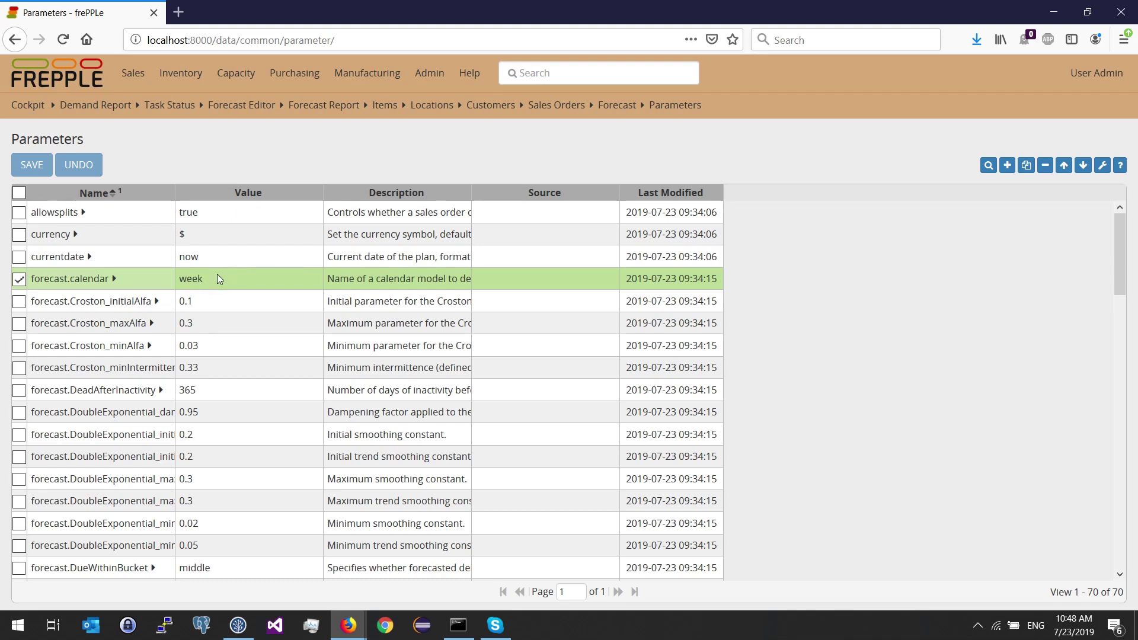
Step: Launch a constrained plan run from the Execute page with only the Generate forecast planning step enabled
left_click(424, 92)
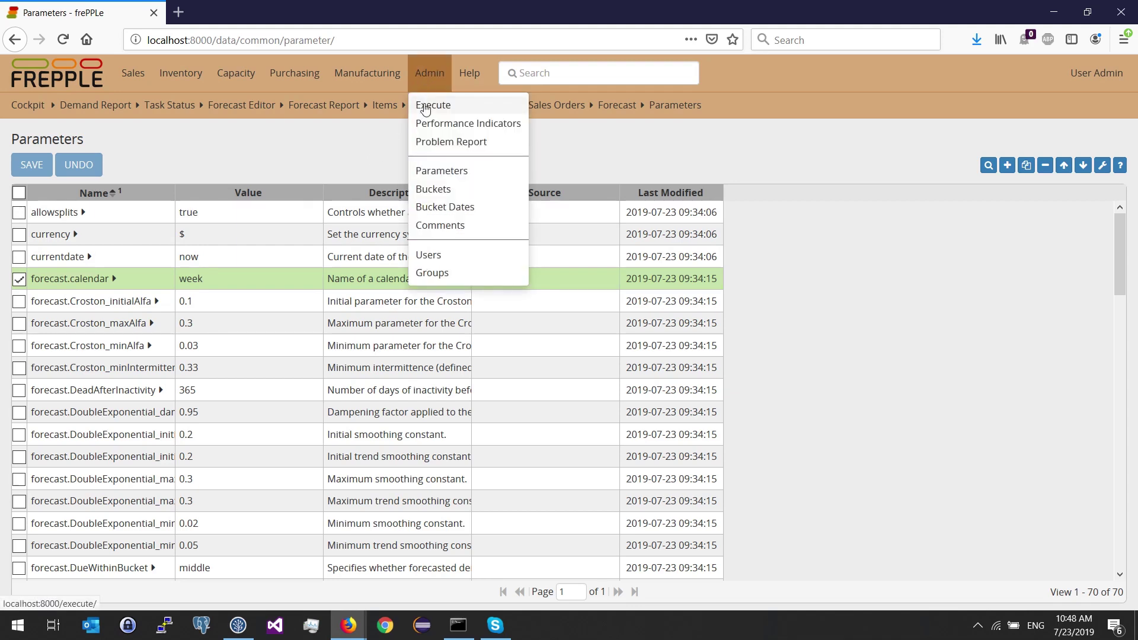
left_click(424, 107)
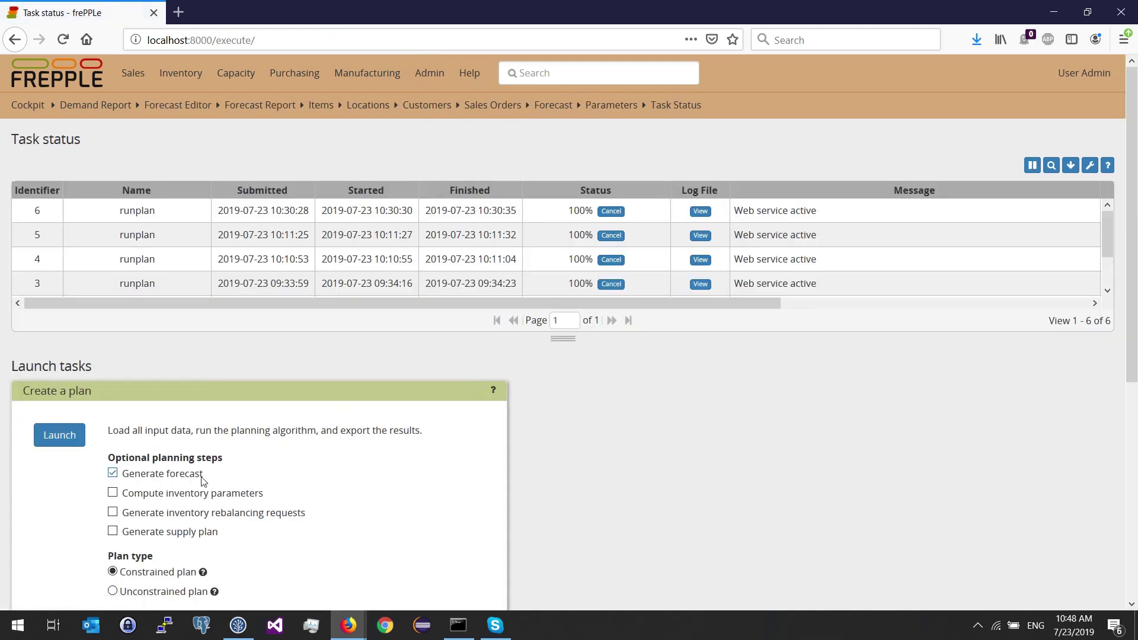
left_click(59, 436)
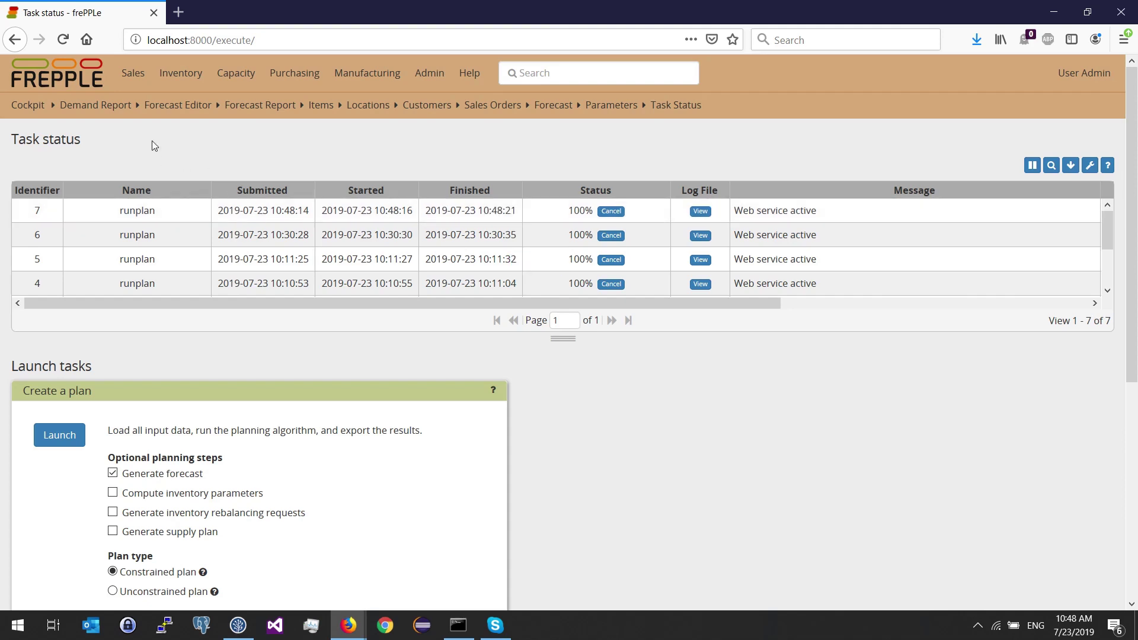
Step: Open the Forecast Editor and set its panel sequence to Item, Location
left_click(133, 74)
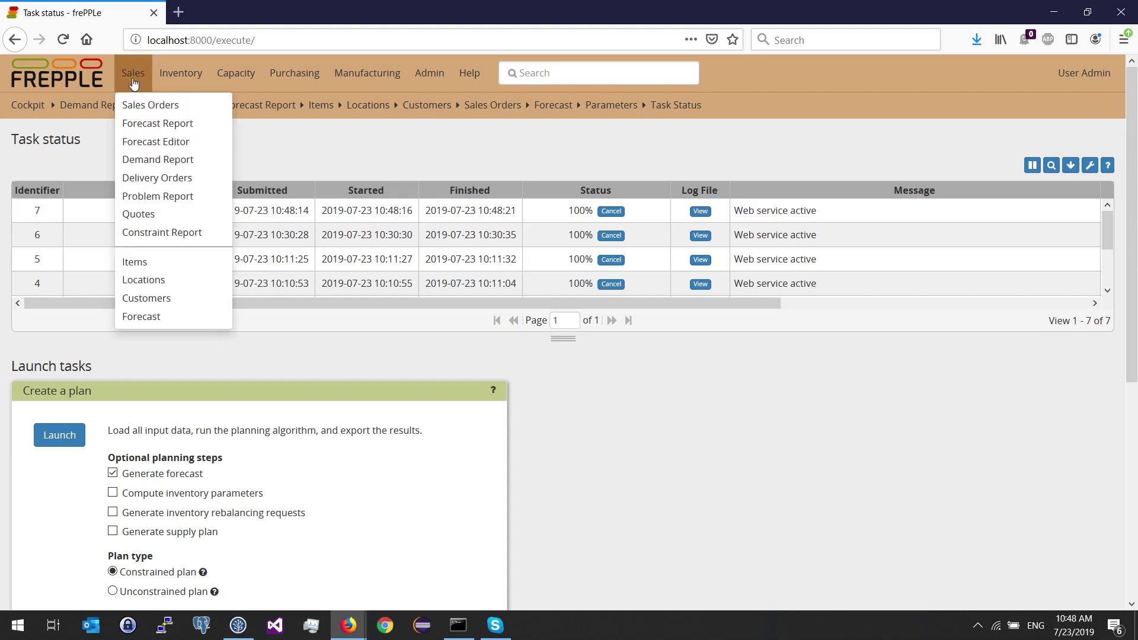
left_click(160, 146)
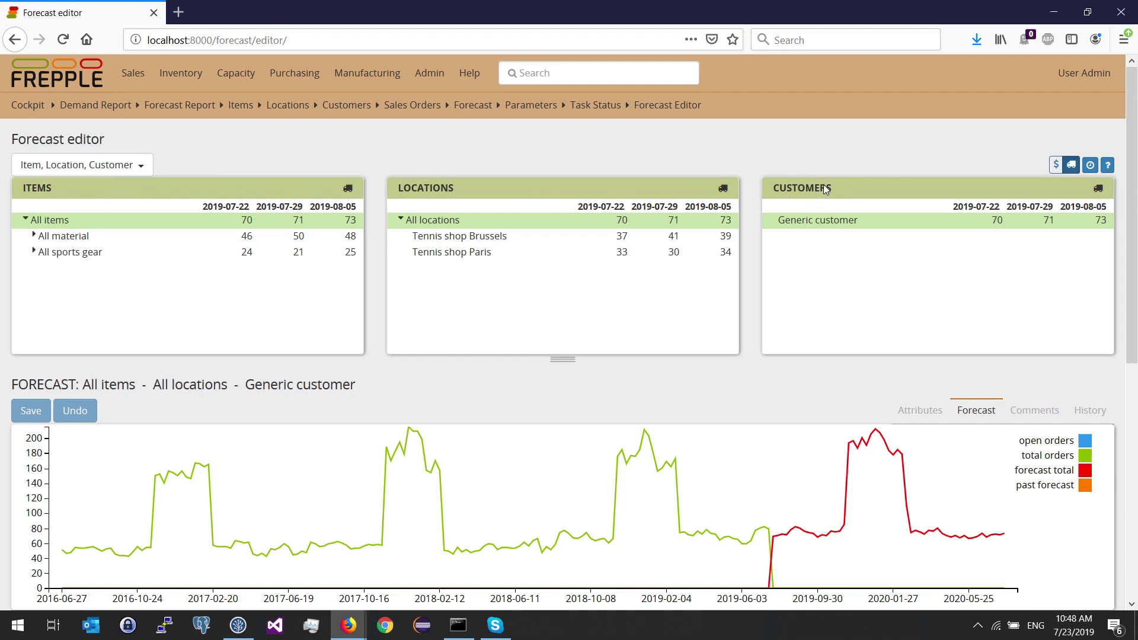
left_click(143, 169)
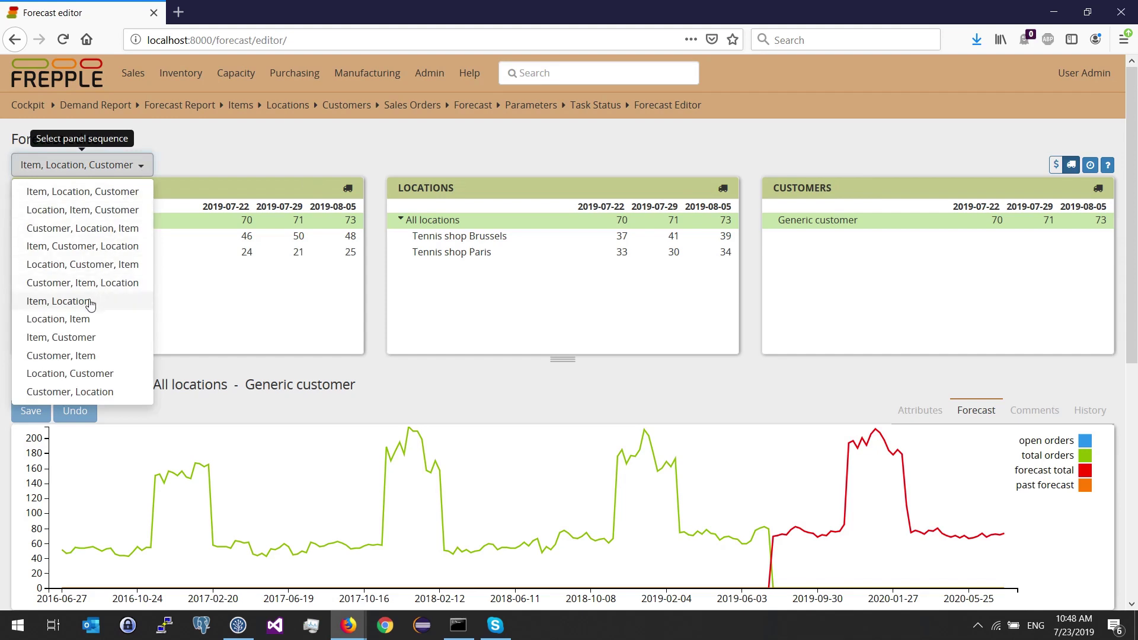
left_click(777, 165)
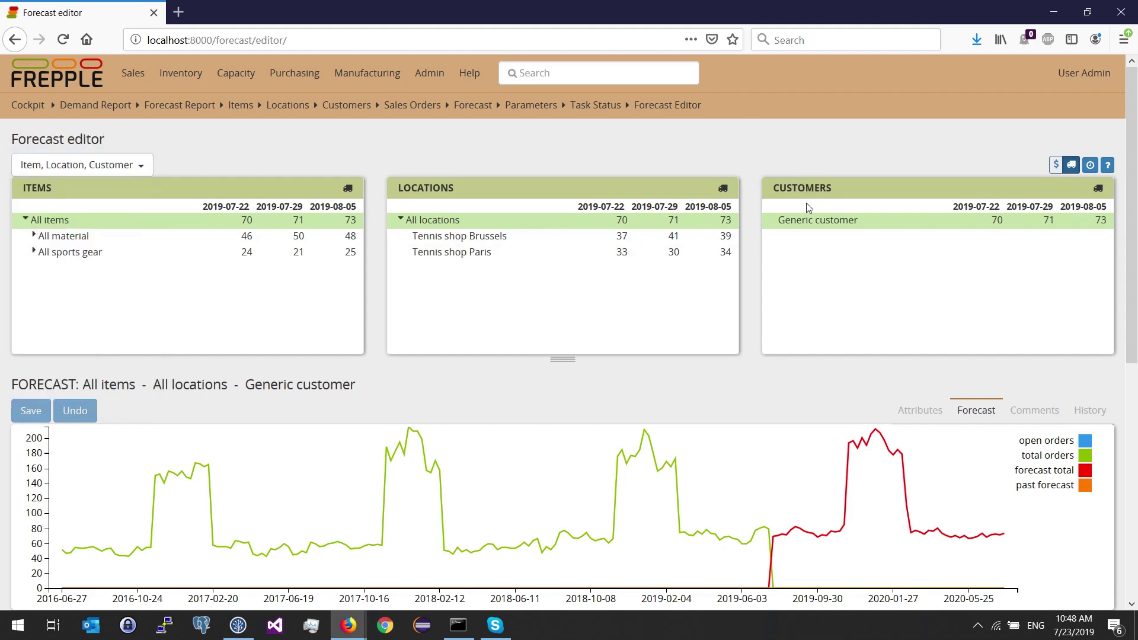
left_click(141, 170)
left_click(99, 305)
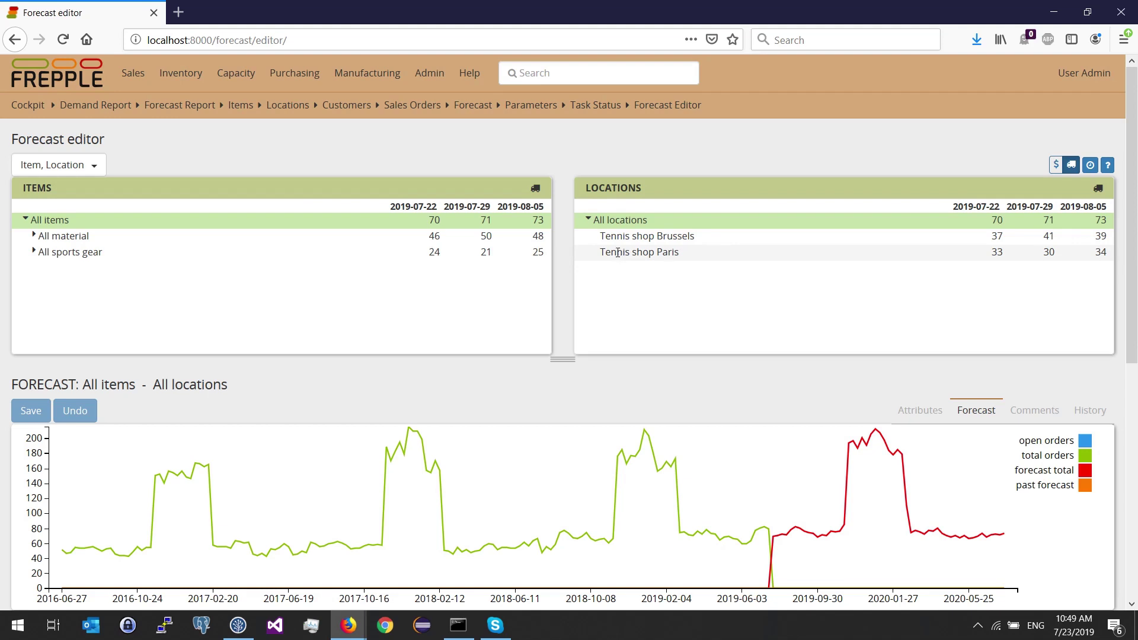
Step: Select All material in the item hierarchy and expand it to examine the forecast of its individual items
left_click(35, 237)
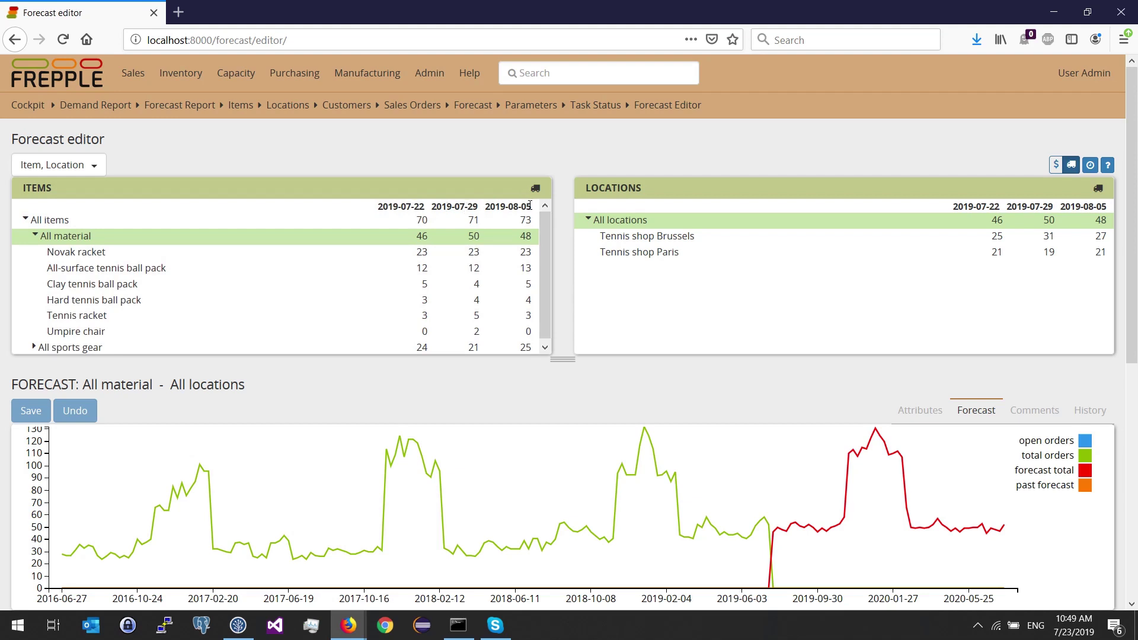
left_click(34, 236)
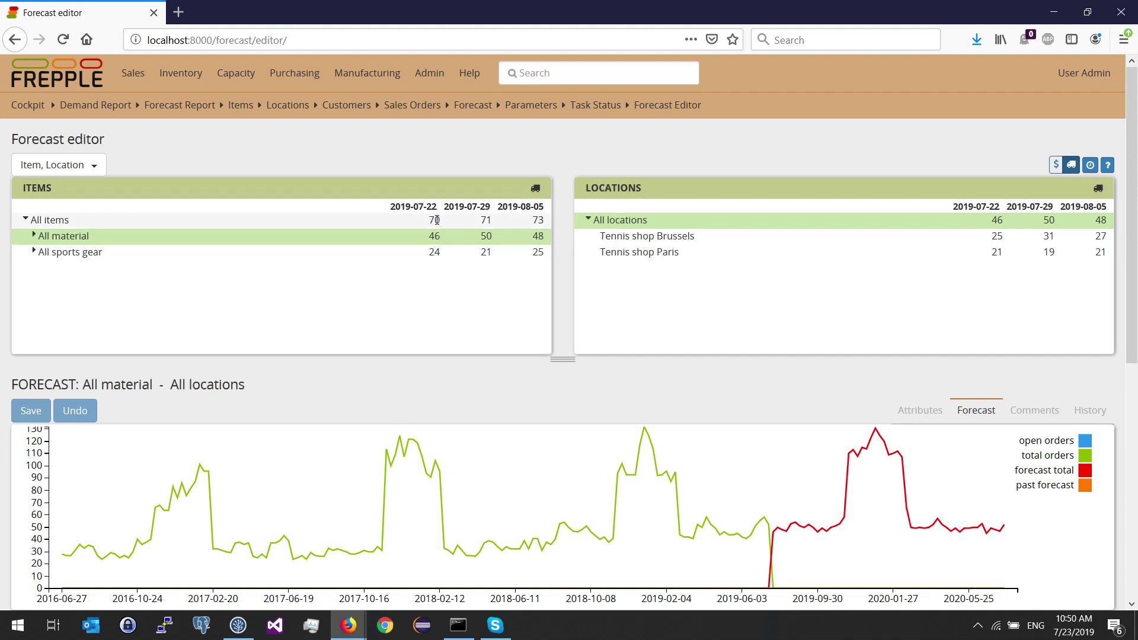
left_click(34, 236)
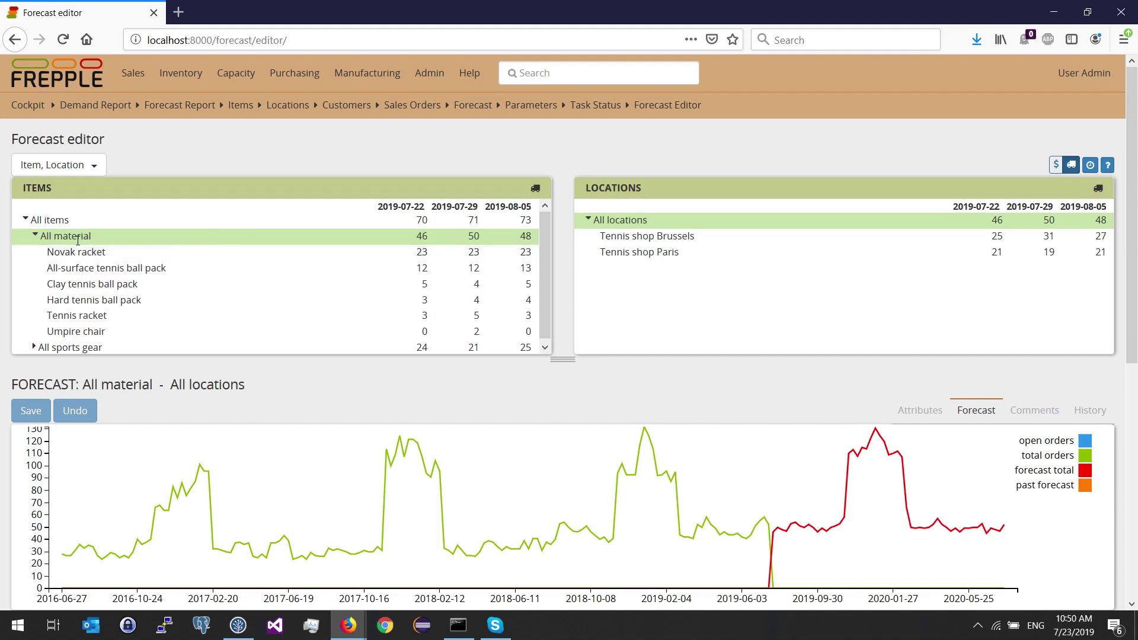
Step: Select All items across all locations and examine its forecast chart and weekly Total Forecast row against the hierarchy panels
left_click(282, 221)
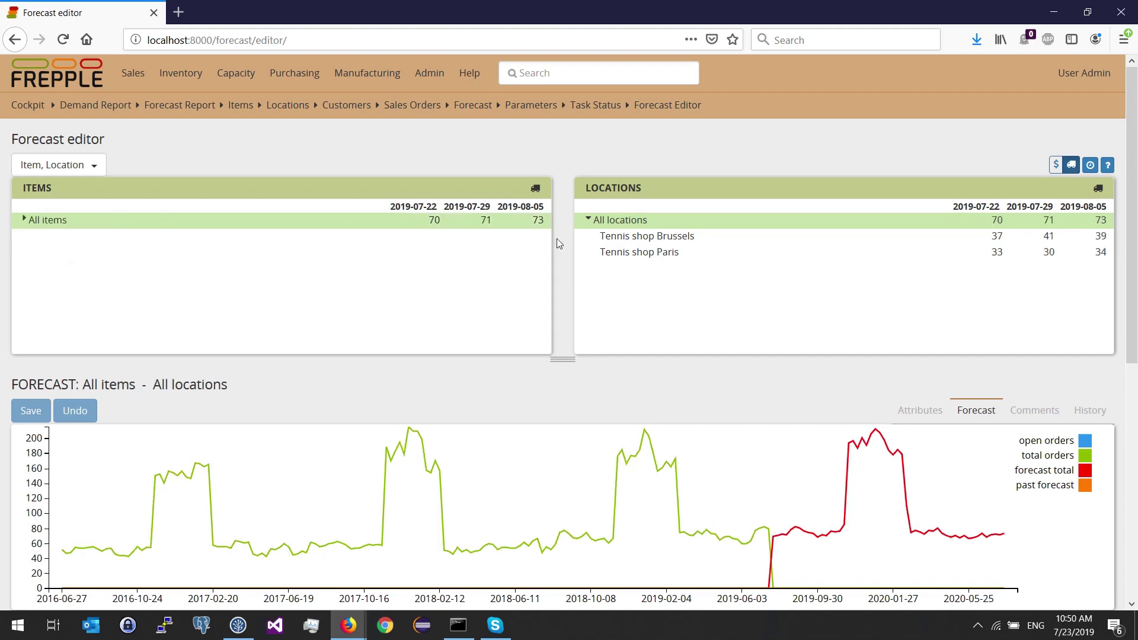
scroll(552, 391, "down", 2)
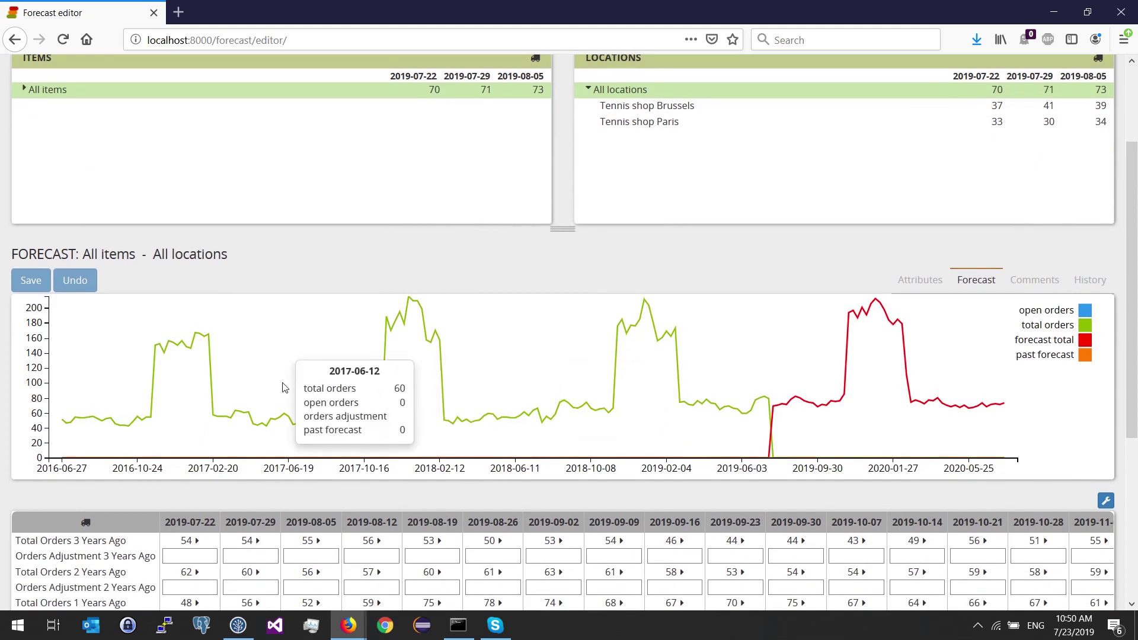
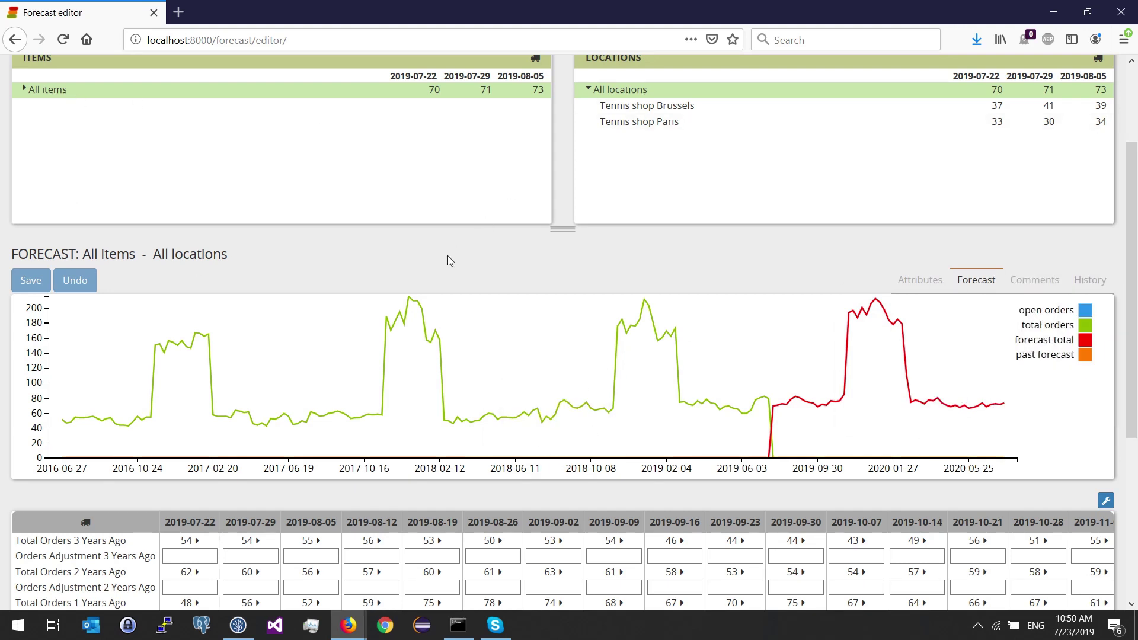
scroll(2, 537, "down", 3)
scroll(2, 537, "down", 2)
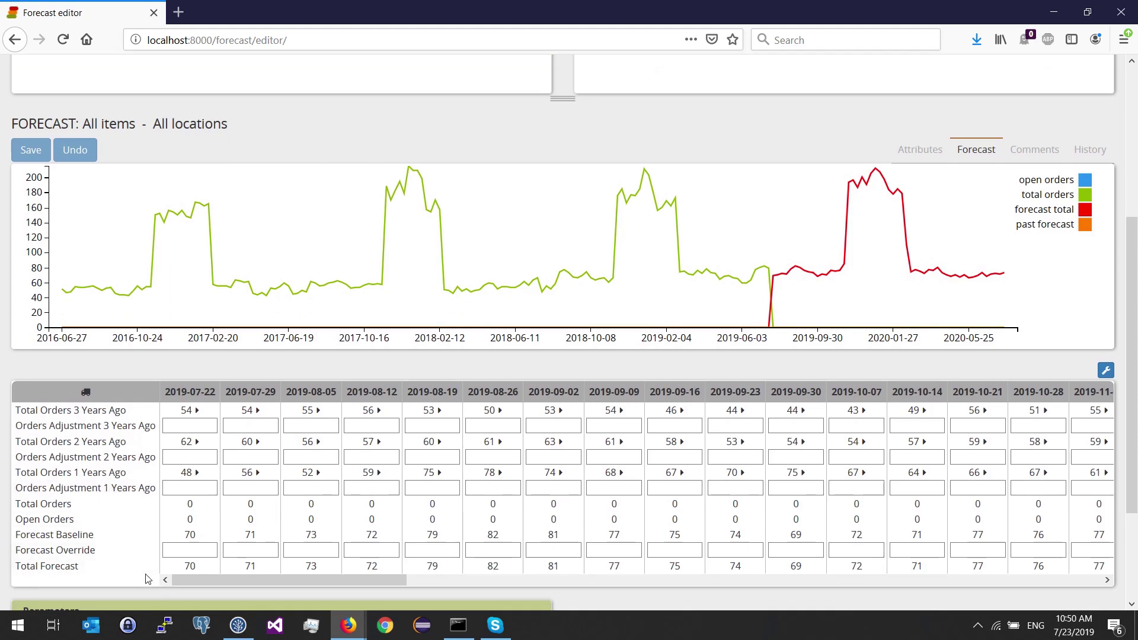
double_click(191, 567)
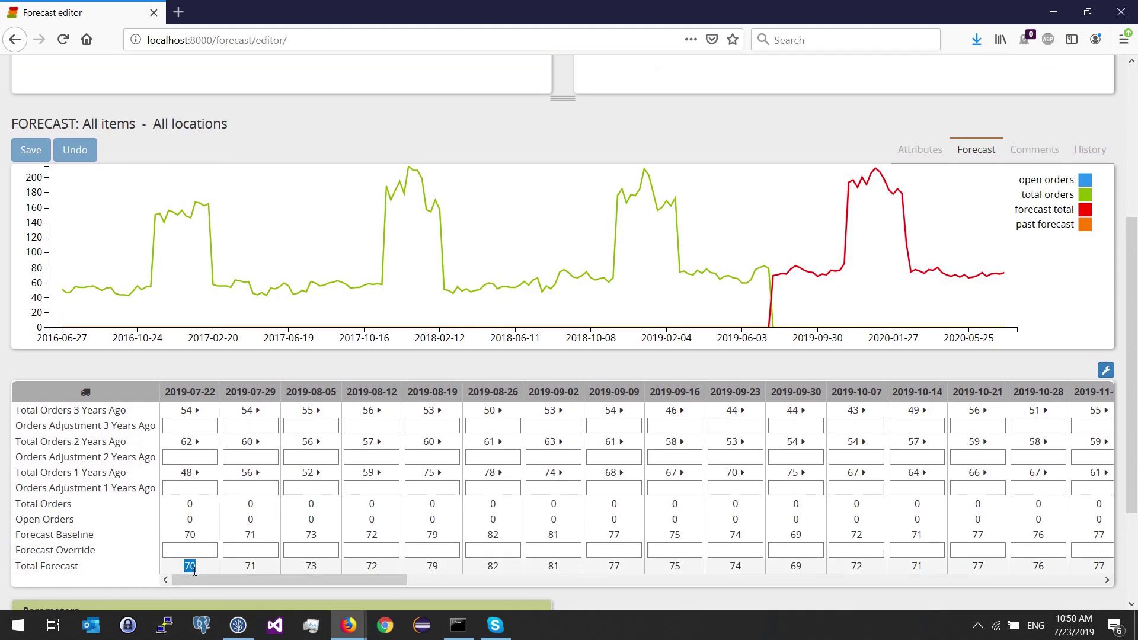
double_click(250, 566)
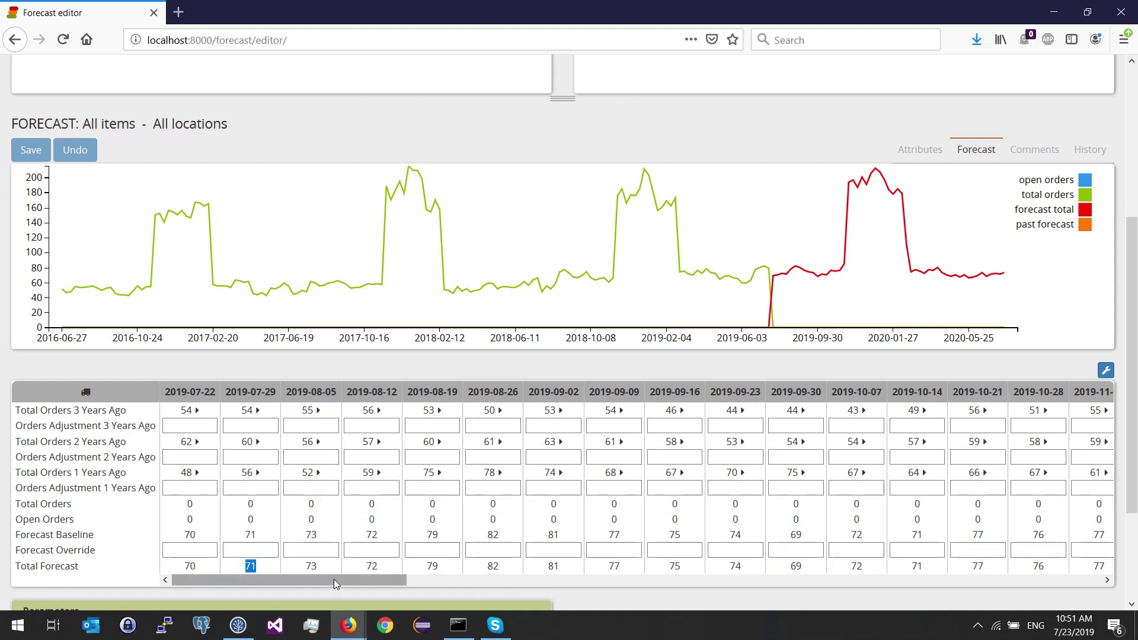
scroll(333, 579, "up", 5)
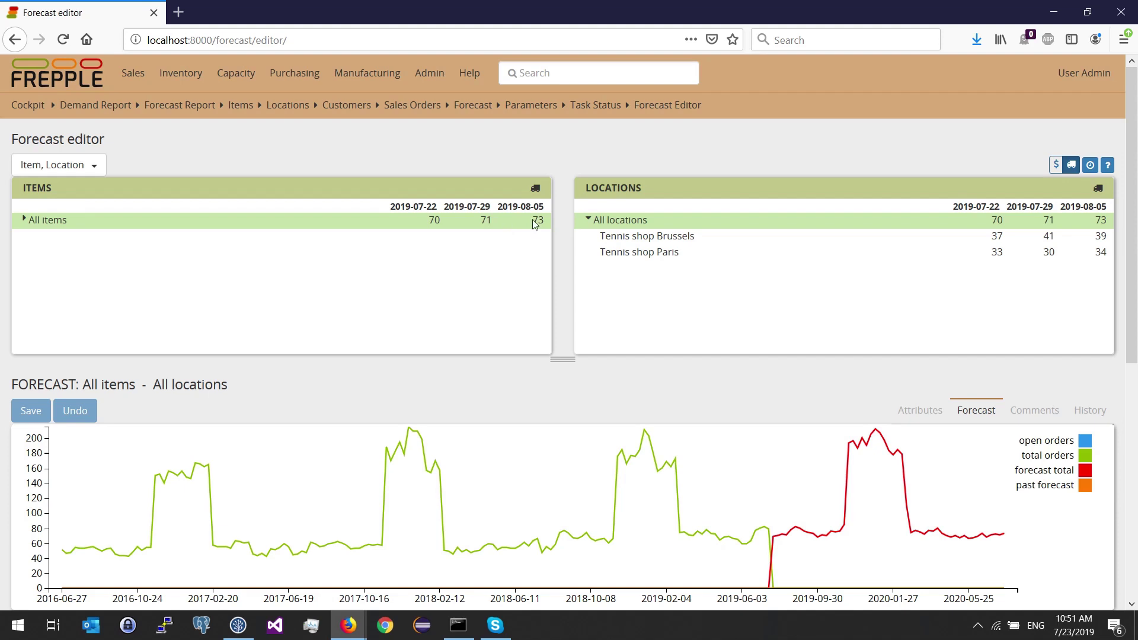
scroll(403, 329, "down", 5)
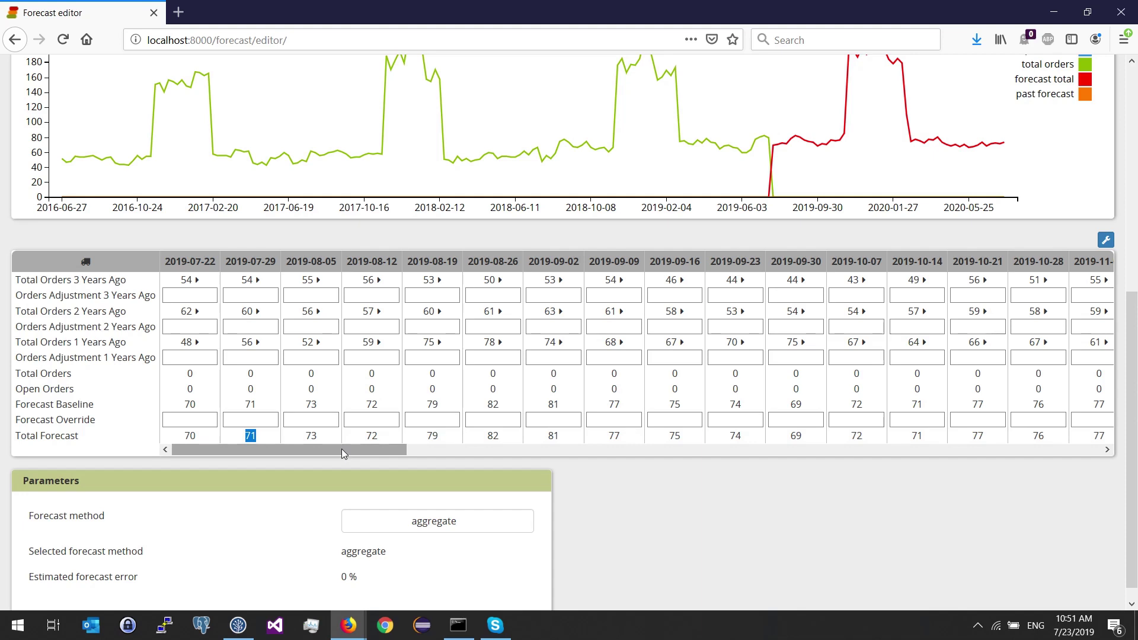
scroll(341, 449, "up", 5)
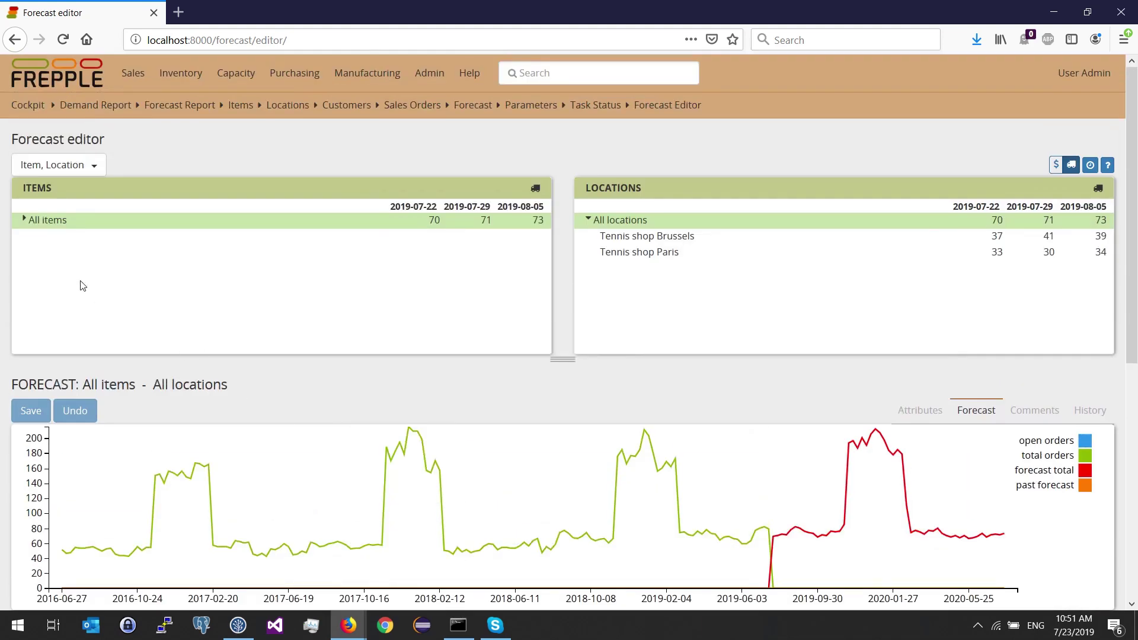
Step: Expand All items and display the forecast chart and table of Novak racket at Tennis shop Brussels
left_click(23, 219)
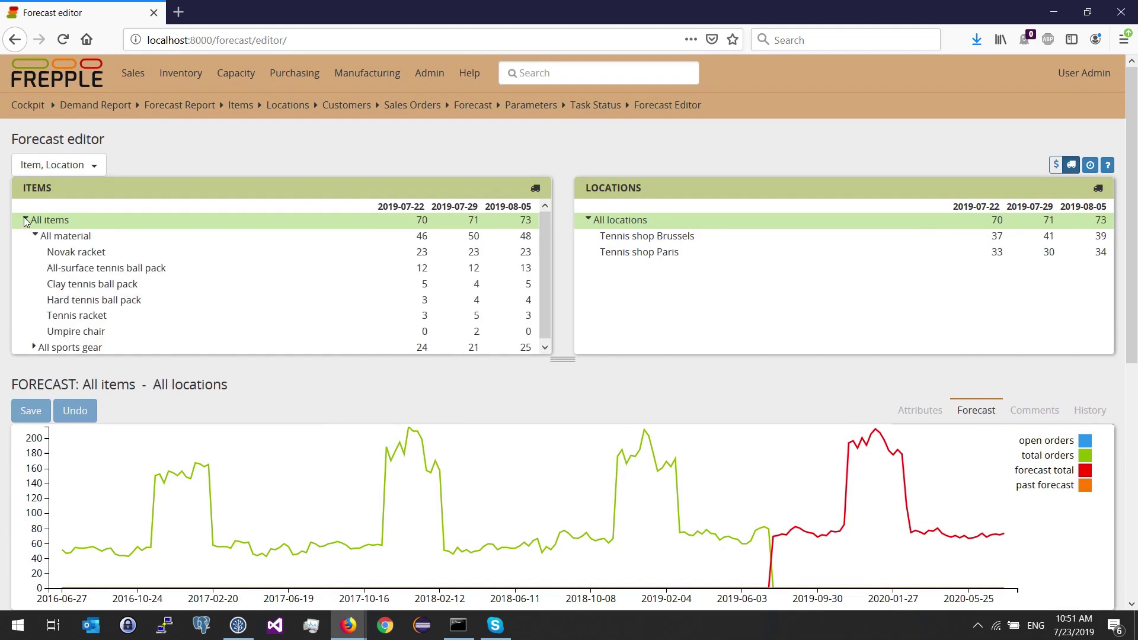
left_click(67, 255)
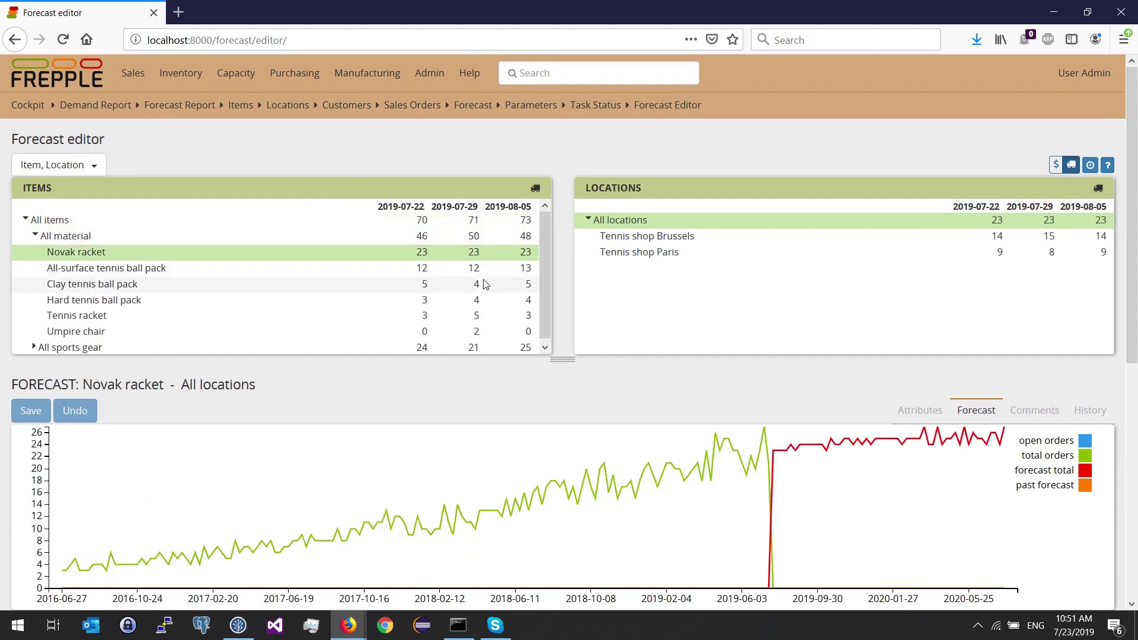
left_click(632, 239)
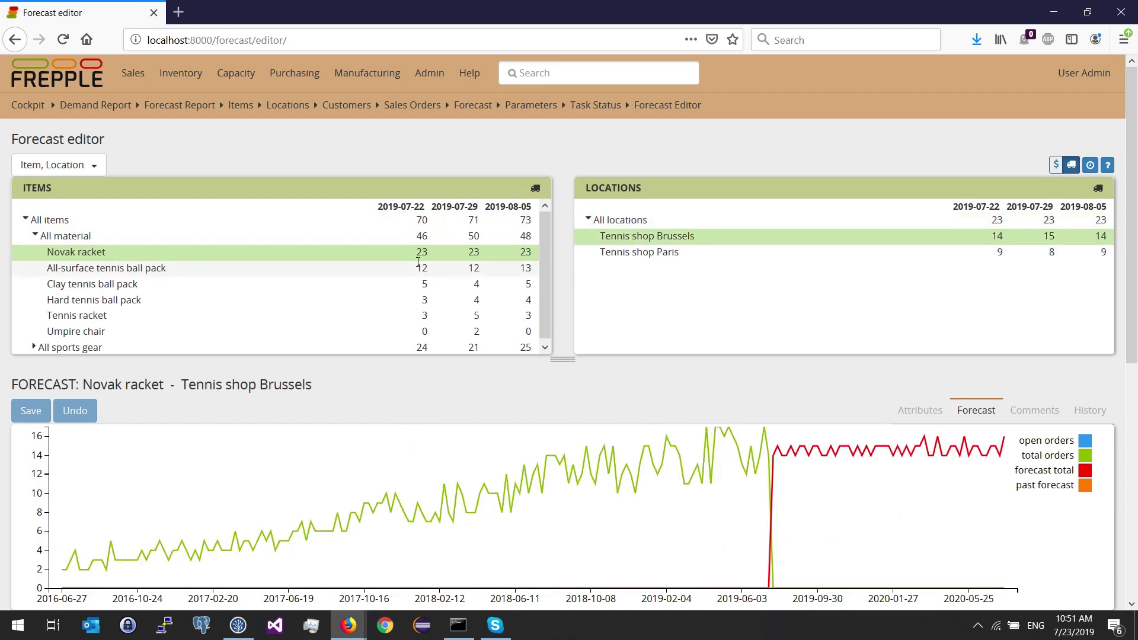
scroll(542, 437, "down", 2)
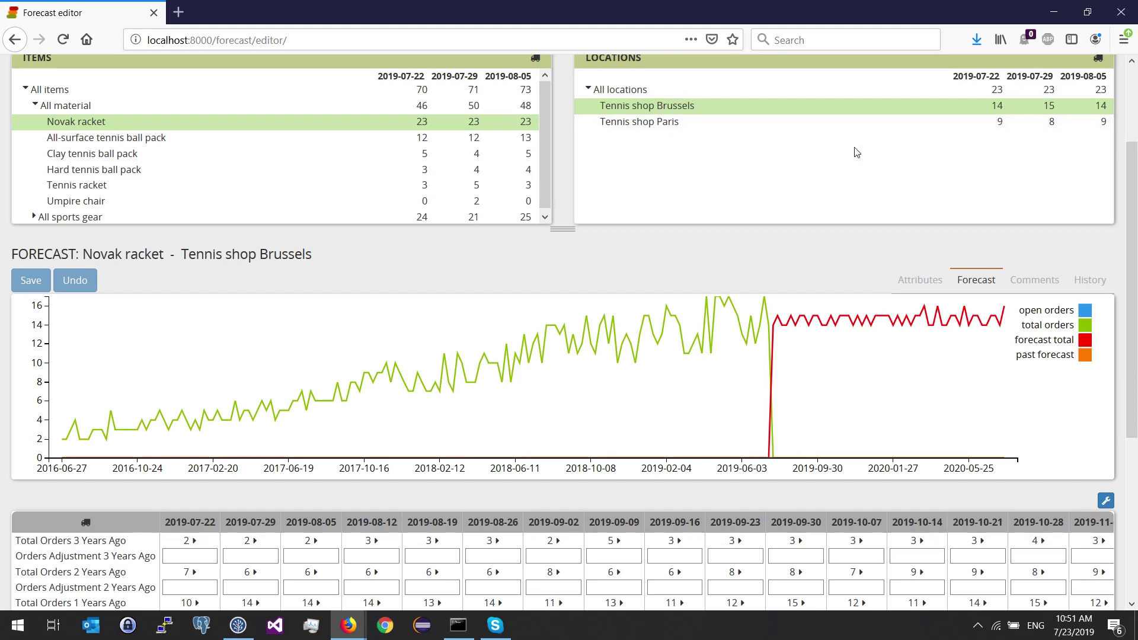
scroll(475, 331, "down", 2)
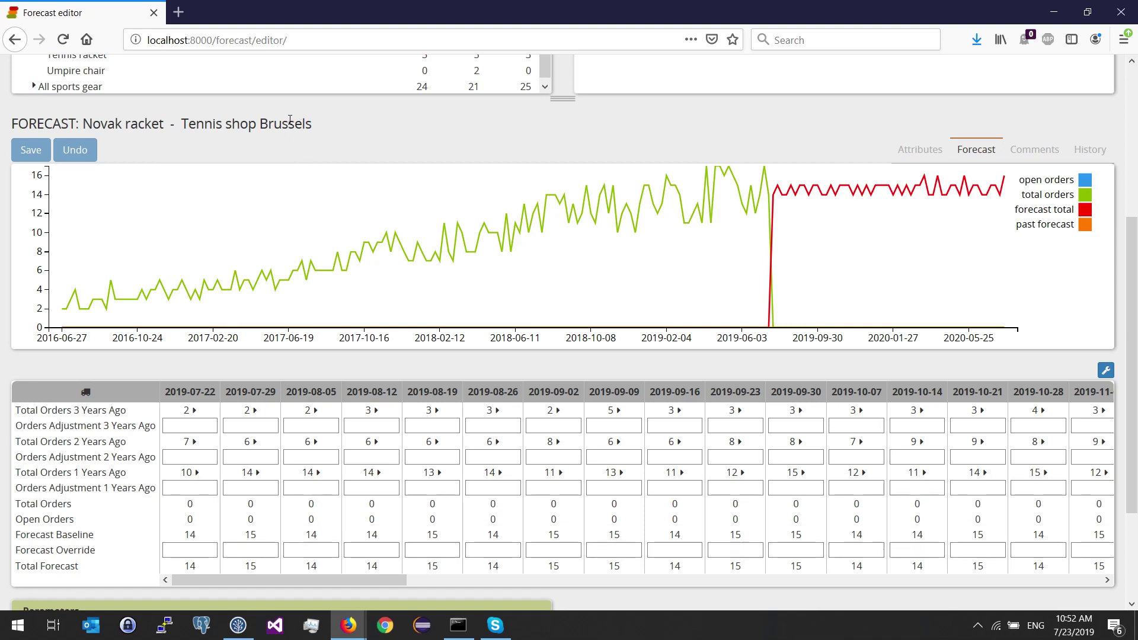
Step: Set the Forecast Override of Novak racket at Tennis shop Brussels to 20 for 2019-07-22 and save it
double_click(190, 534)
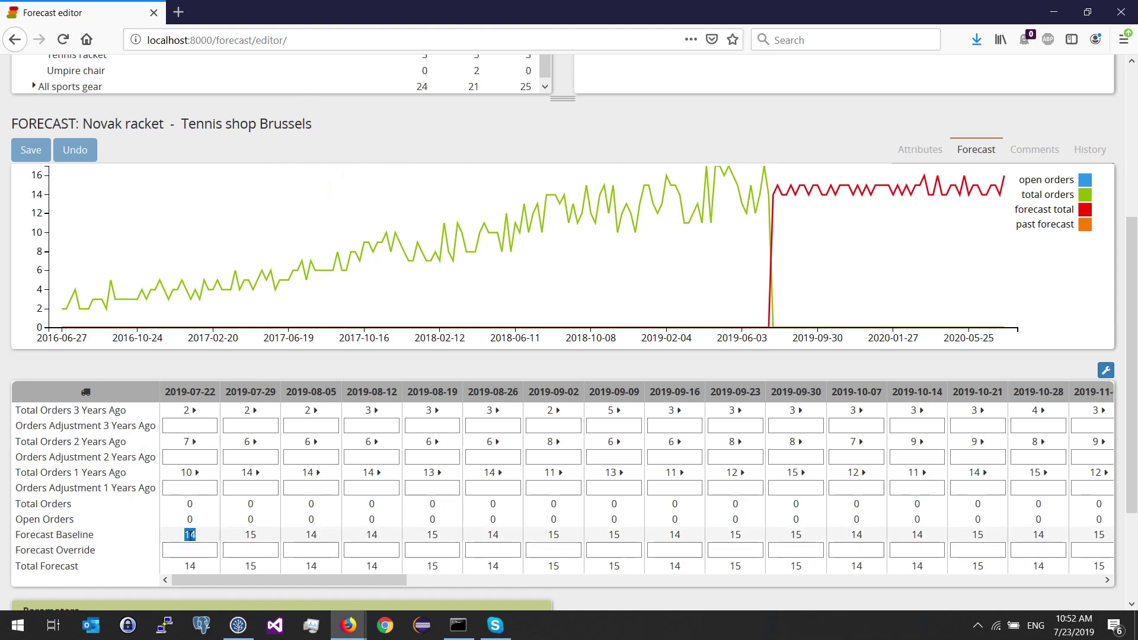
left_click(190, 550)
type("20")
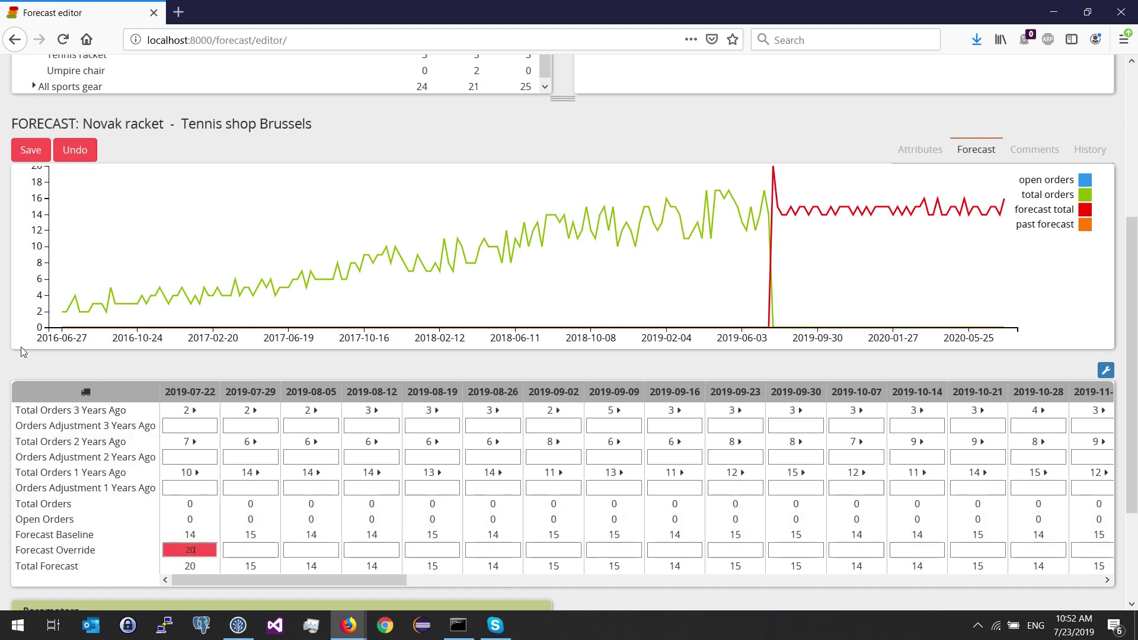
left_click(31, 150)
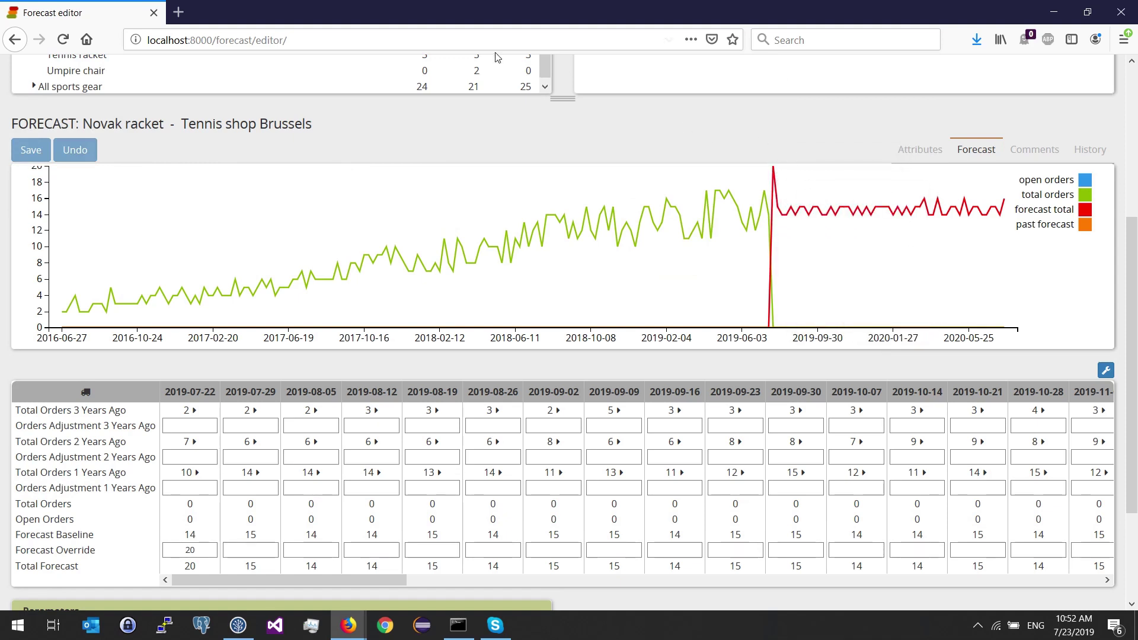
Step: Reload the Forecast Editor and reopen Novak racket at Tennis shop Brussels to check the stored 2019-07-22 override
left_click(62, 40)
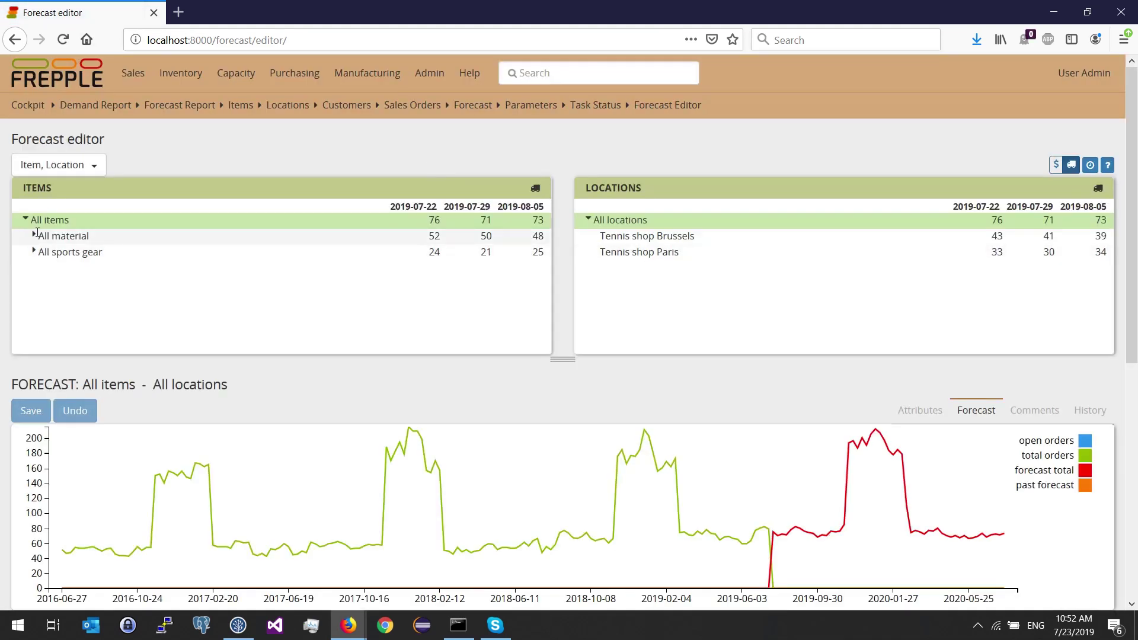
left_click(35, 235)
left_click(77, 252)
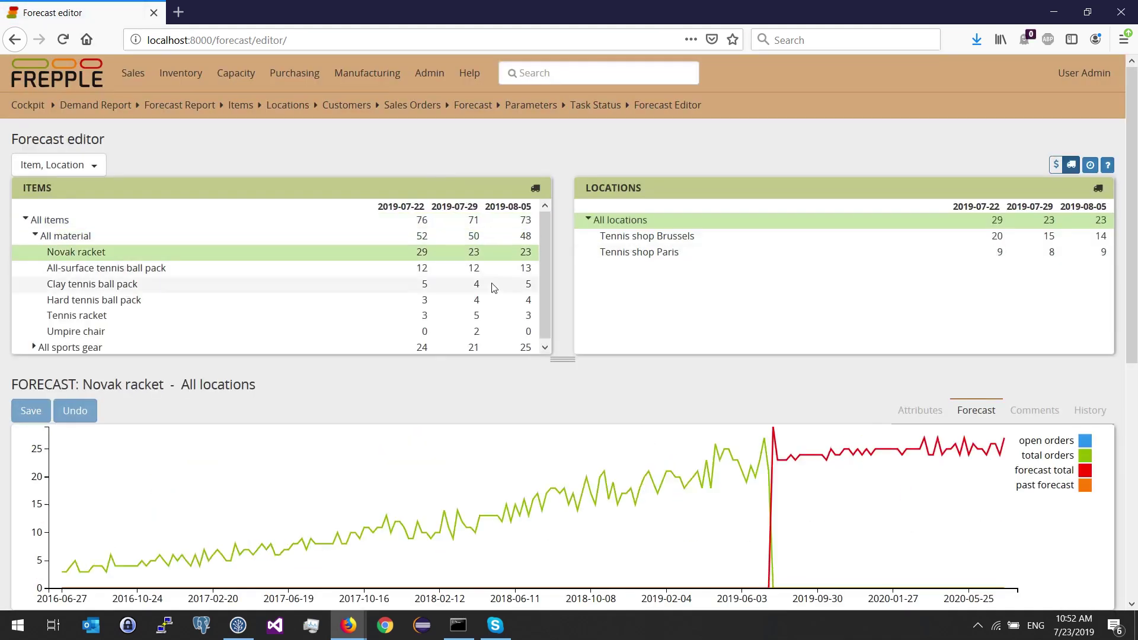
left_click(659, 237)
scroll(655, 373, "down", 6)
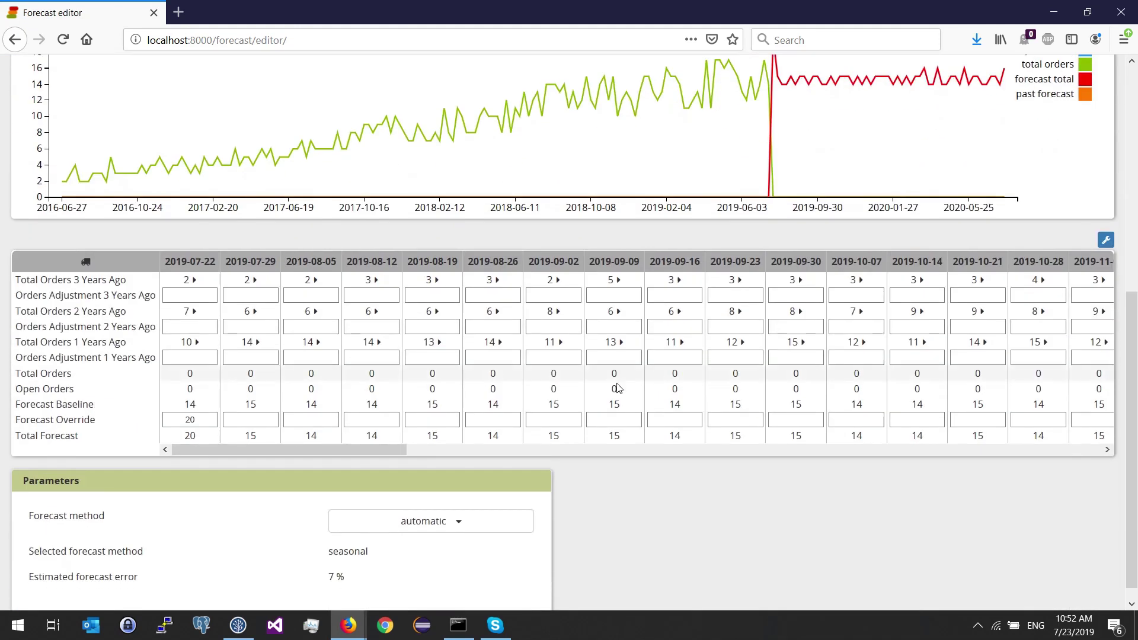
left_click(192, 423)
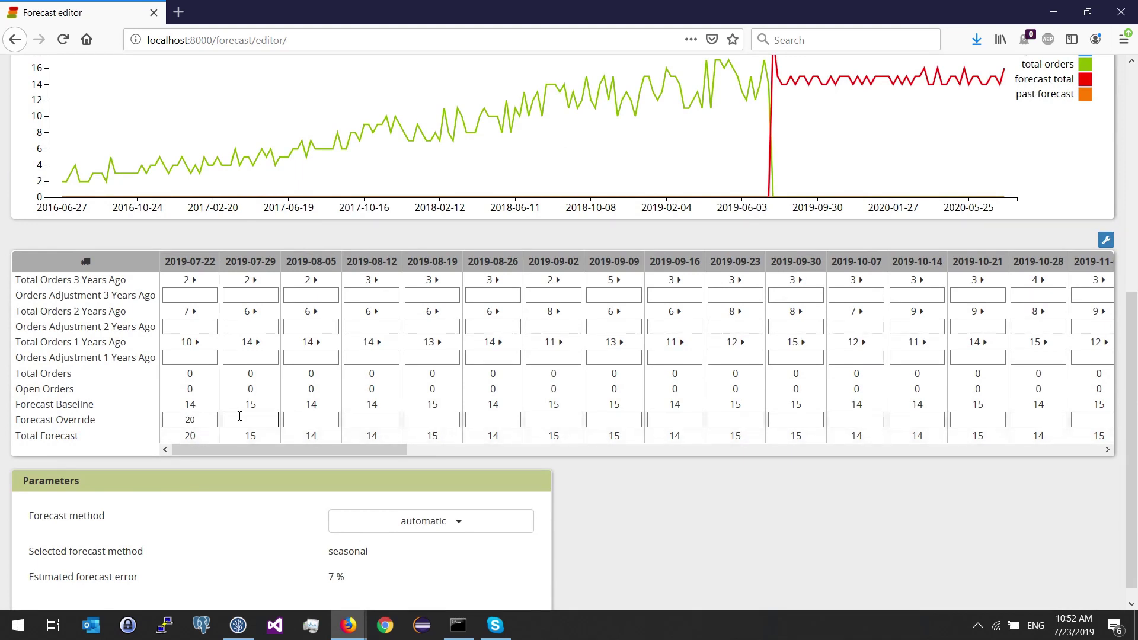
Step: Check how the override rolls up to All locations and to All items for 2019-07-22, keeping both hierarchies expanded
scroll(332, 391, "up", 10)
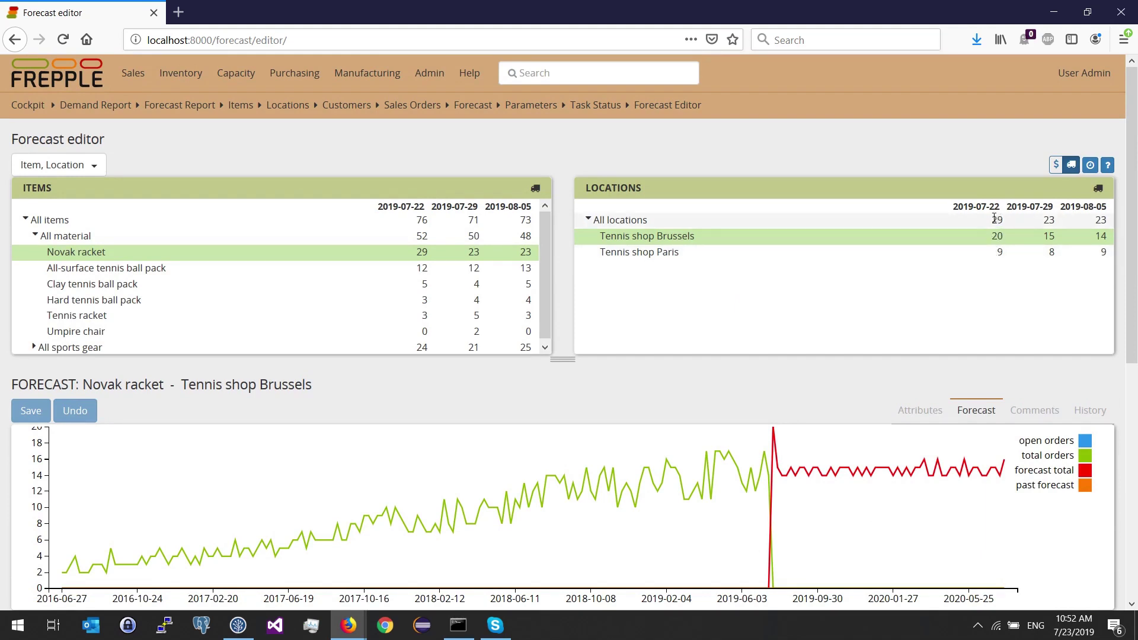
double_click(996, 219)
left_click(588, 219)
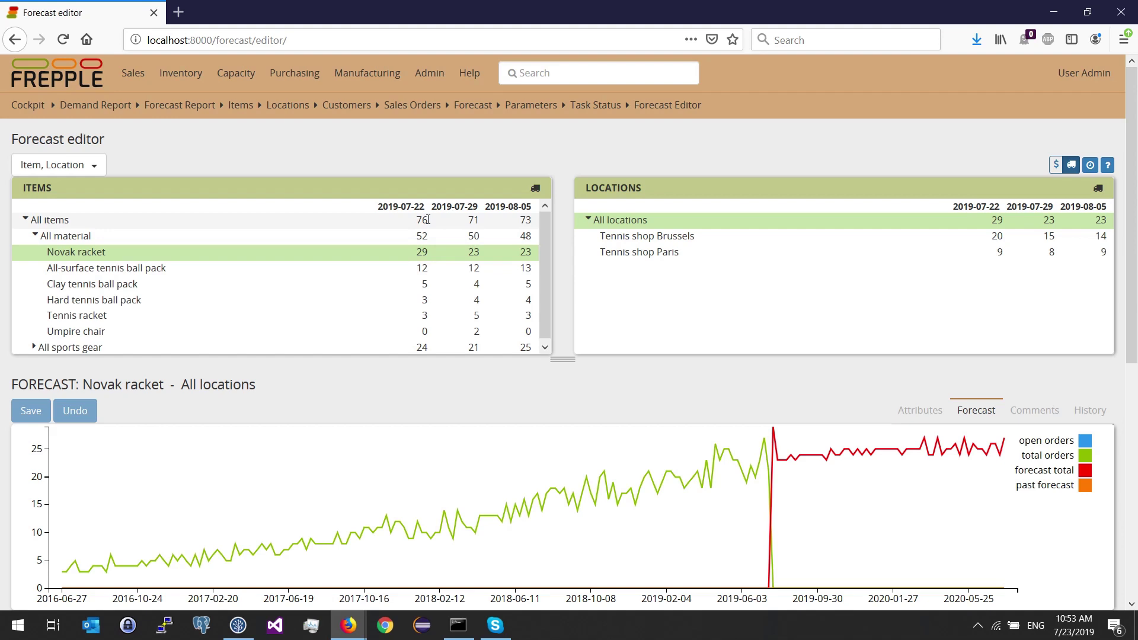
left_click(424, 219)
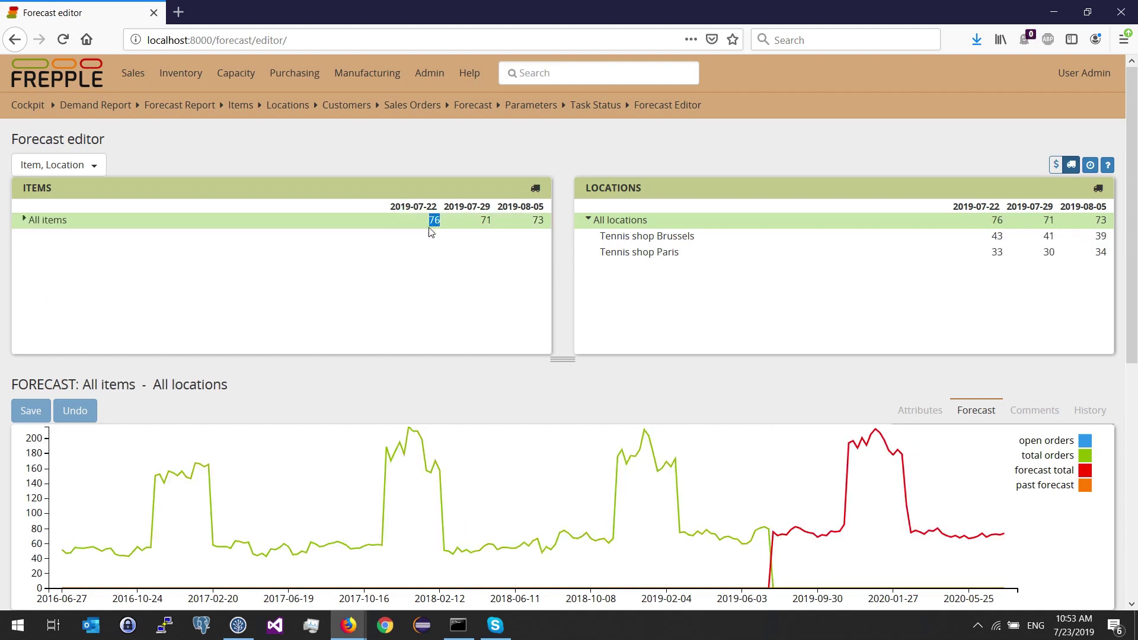
left_click(25, 220)
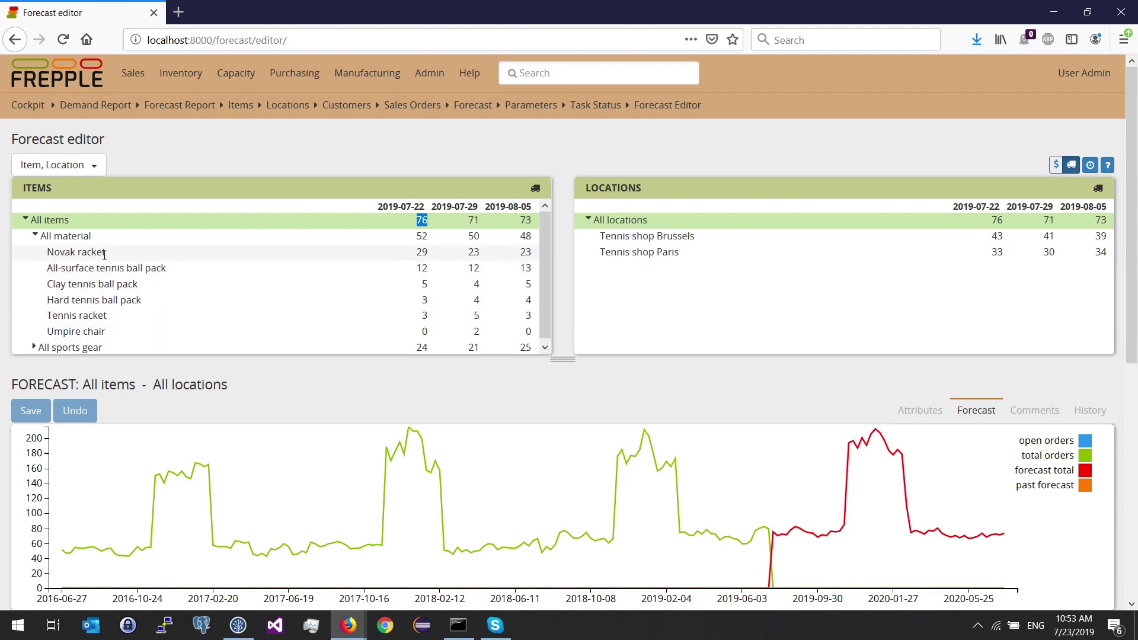
Step: Return to Novak racket at Tennis shop Brussels and review its weekly forecast table and forecast method parameters
left_click(178, 253)
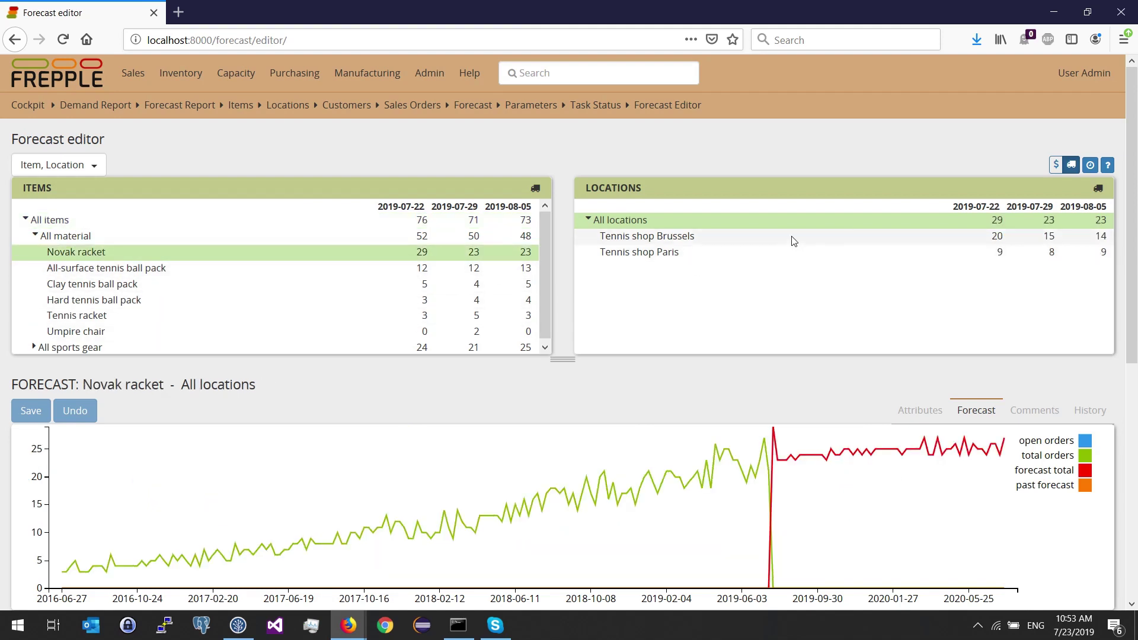
left_click(687, 237)
scroll(394, 435, "down", 5)
scroll(394, 436, "down", 2)
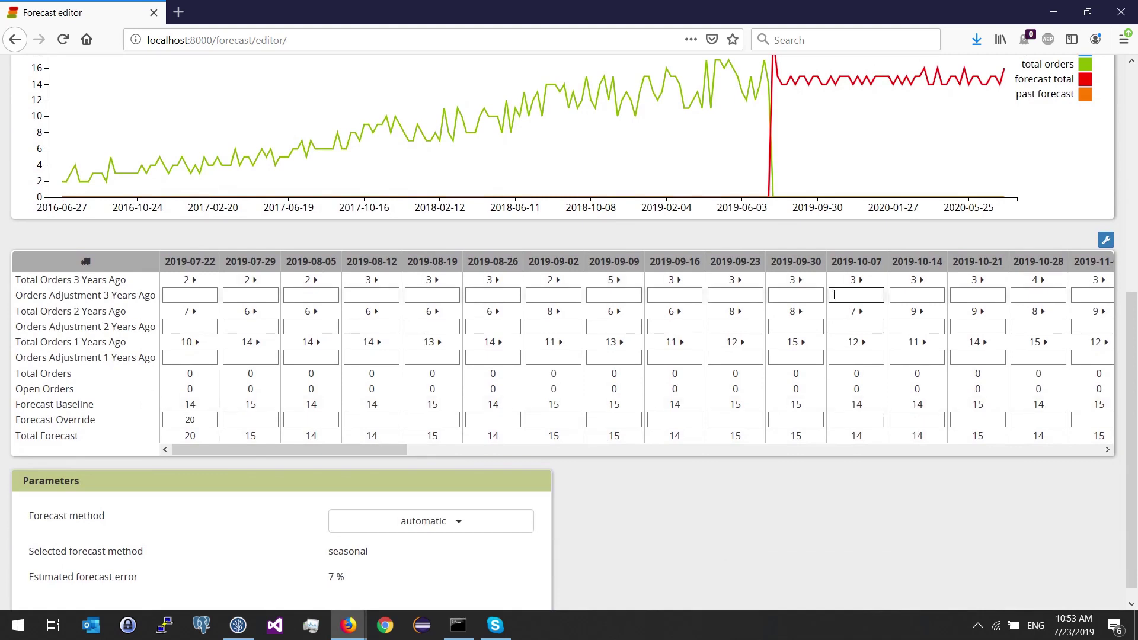
Step: Select All locations for Novak racket, set its Forecast Override to 46 for 2019-07-29, and save the change
left_click_drag(1132, 345, 1135, 148)
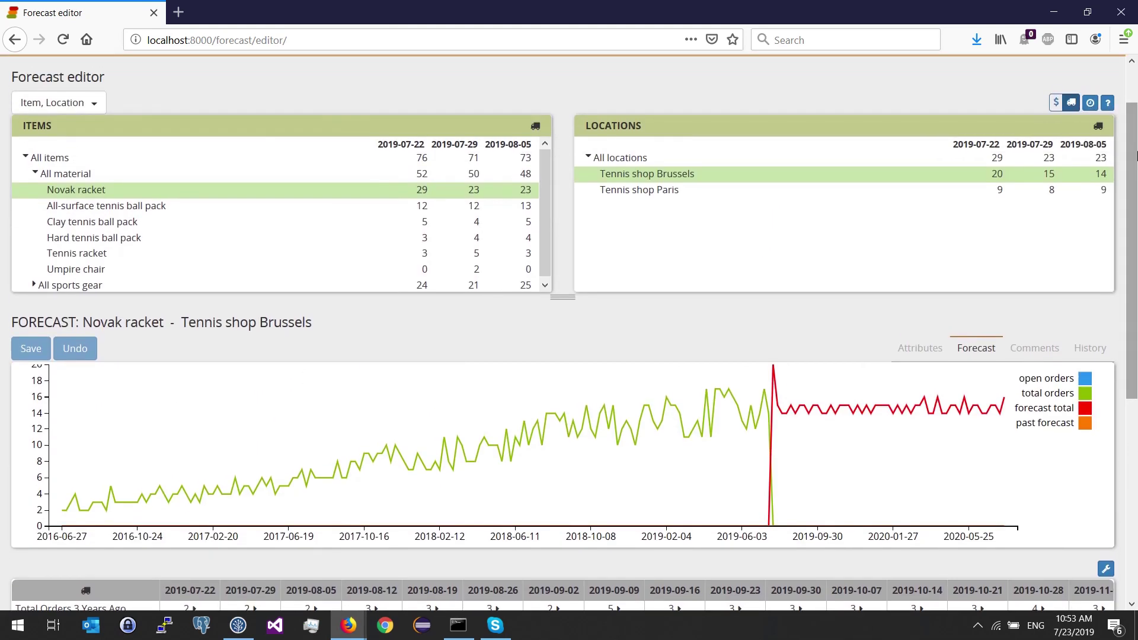
left_click(623, 156)
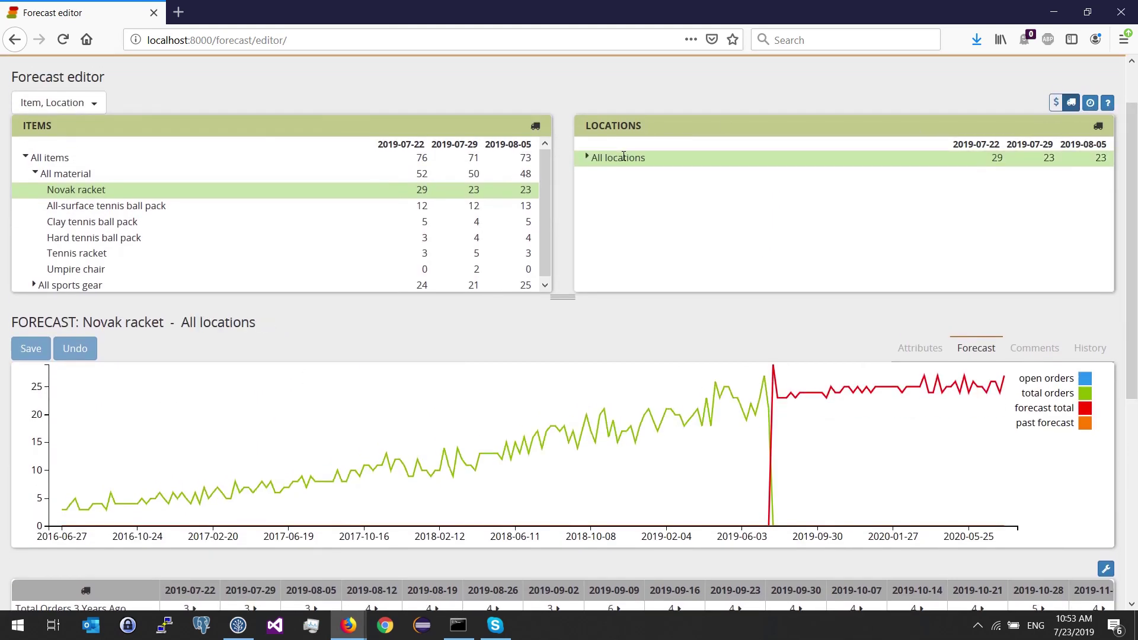
left_click(586, 158)
scroll(500, 365, "down", 6)
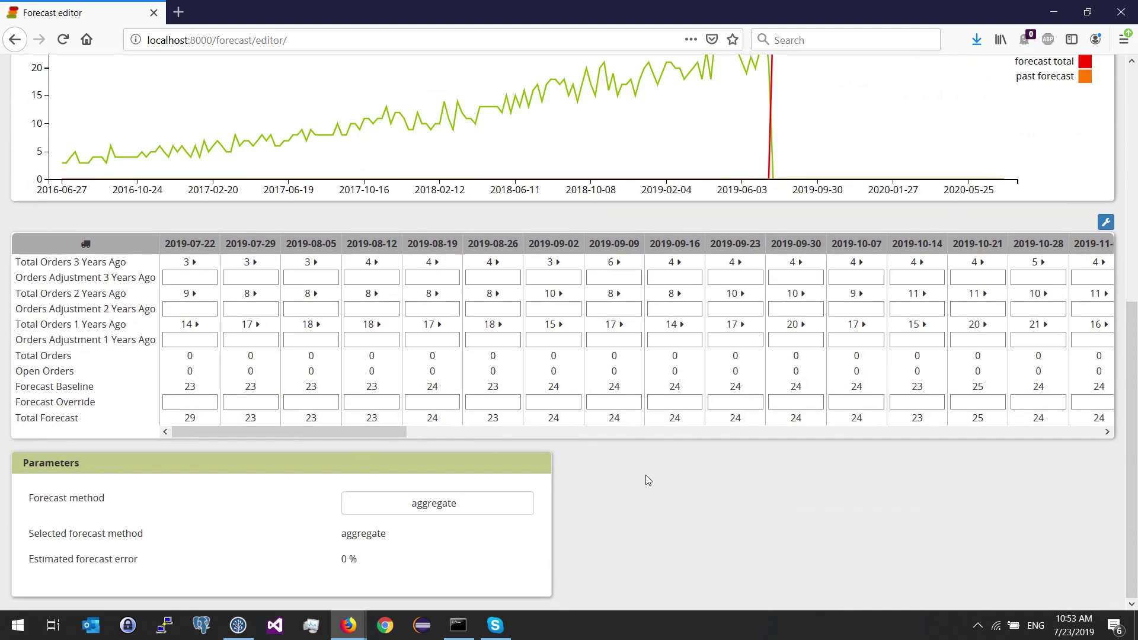
type("46")
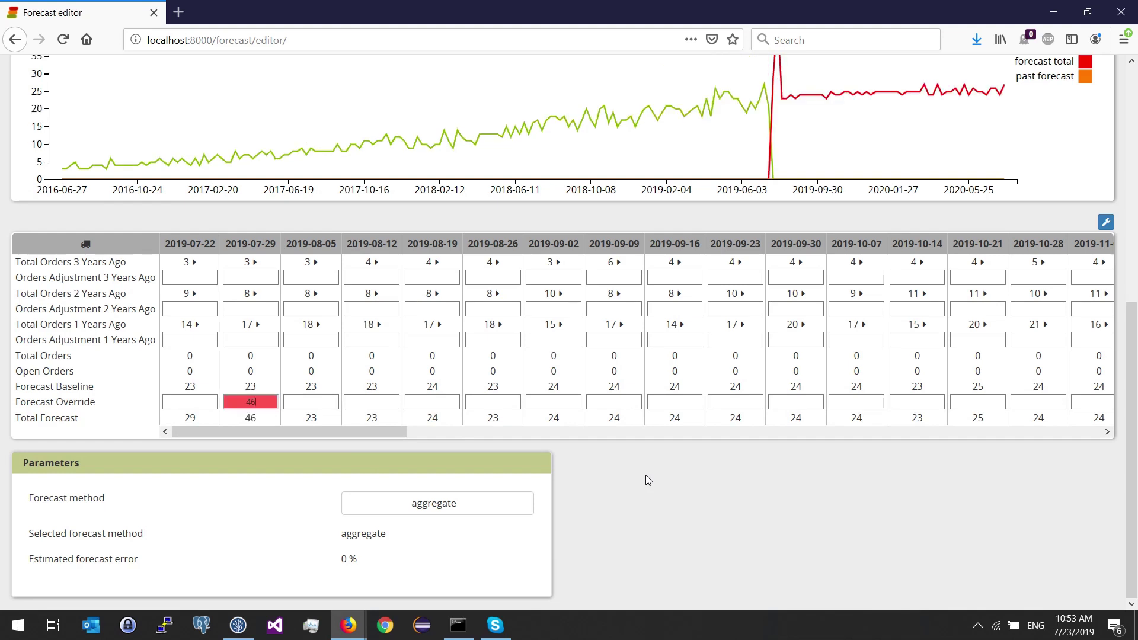
scroll(1137, 329, "up", 3)
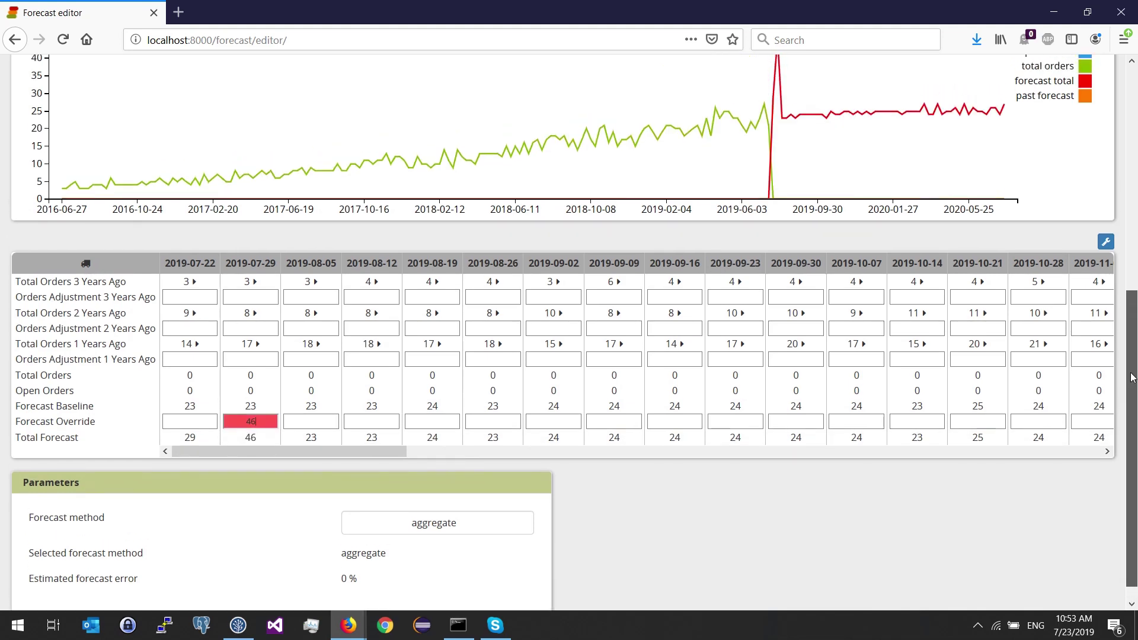
scroll(1136, 329, "up", 5)
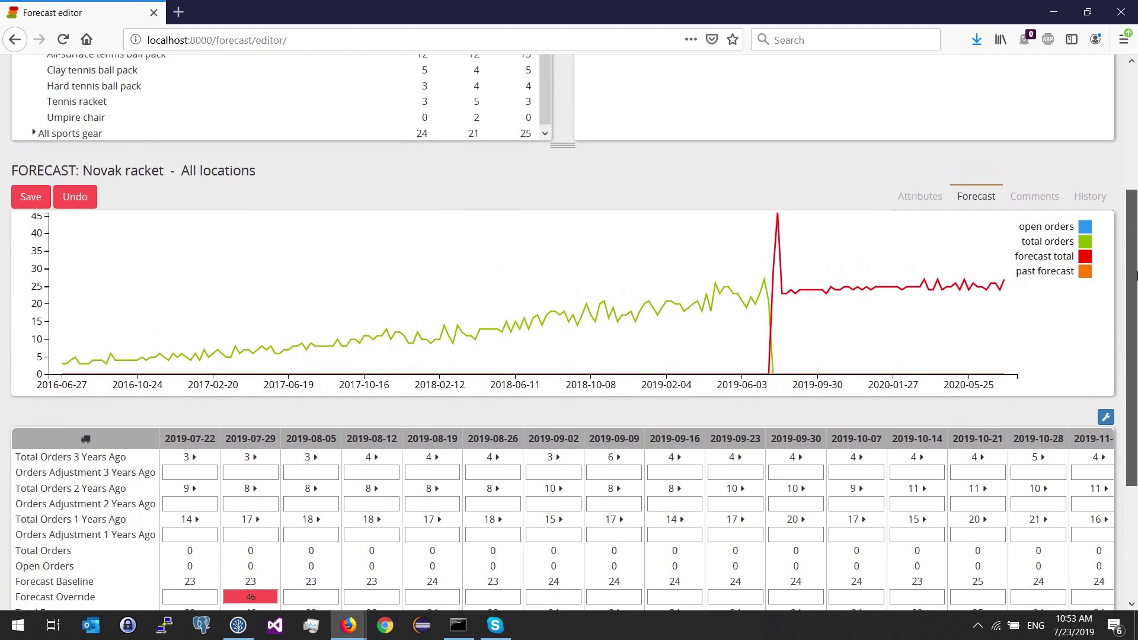
scroll(1136, 225, "up", 1)
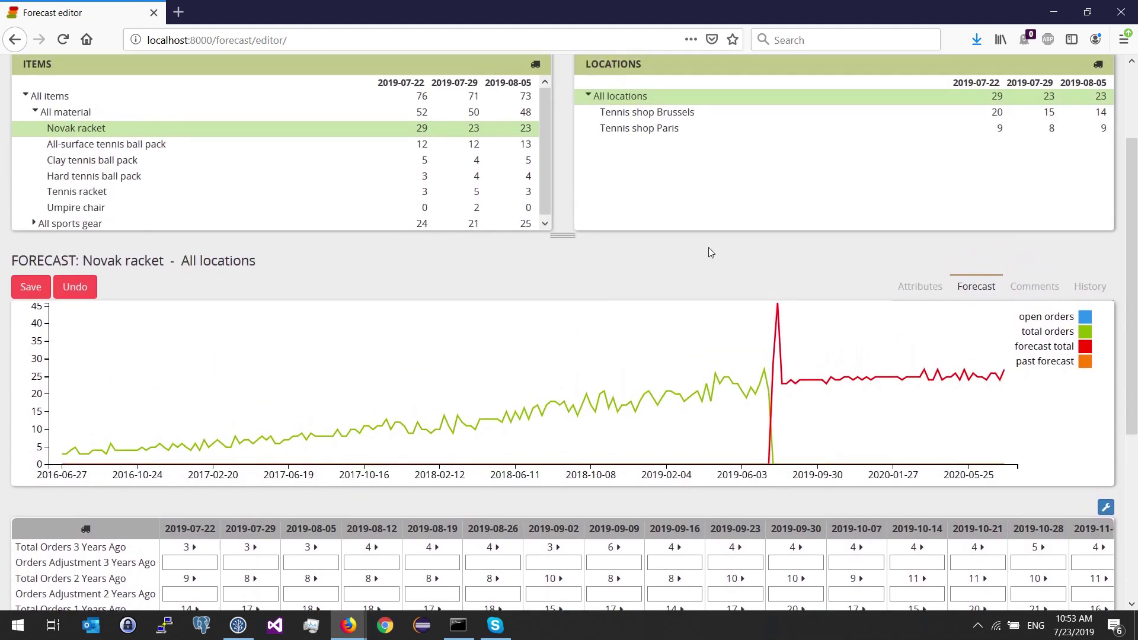
left_click(33, 292)
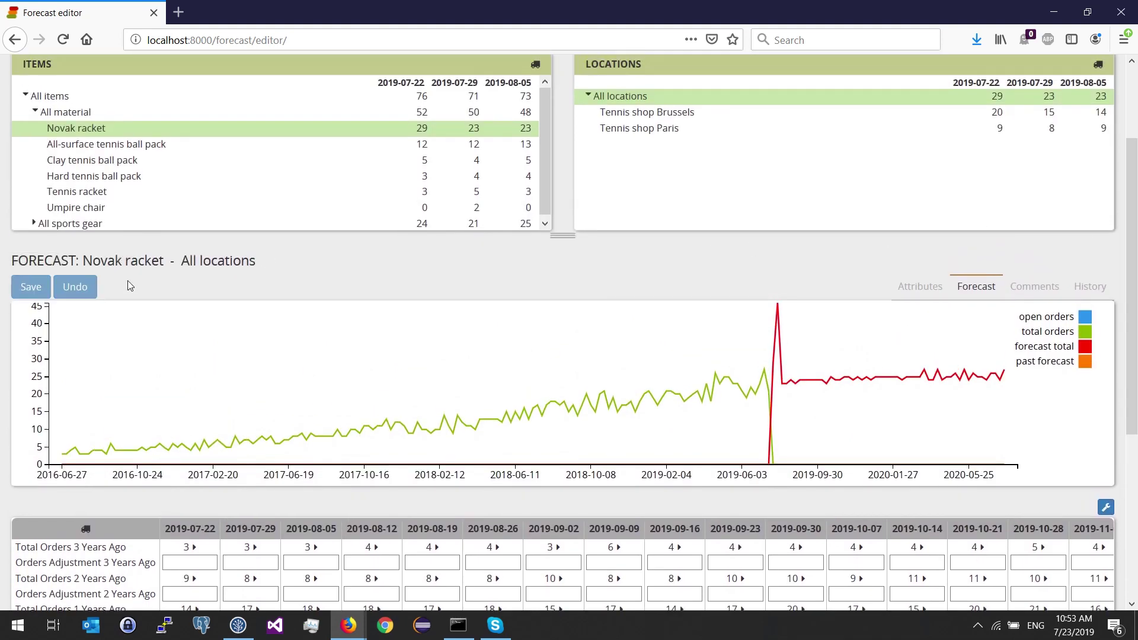
Step: Reload the Forecast Editor and reopen Novak racket to check how the 2019-07-29 All locations override is distributed across the shops
left_click(63, 39)
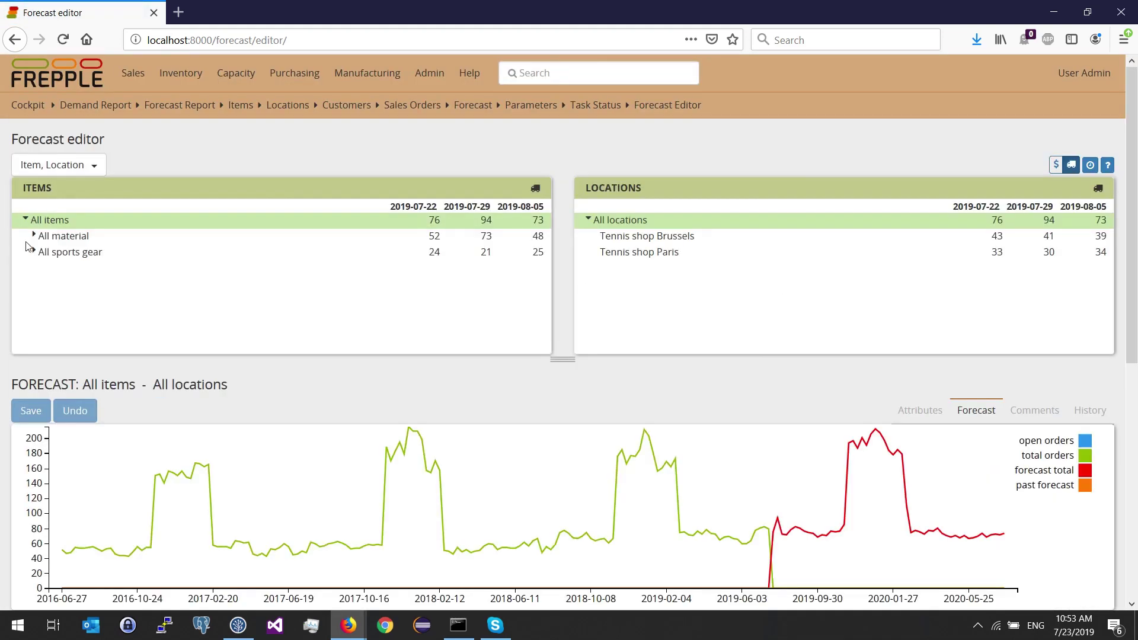
left_click(33, 237)
left_click(76, 252)
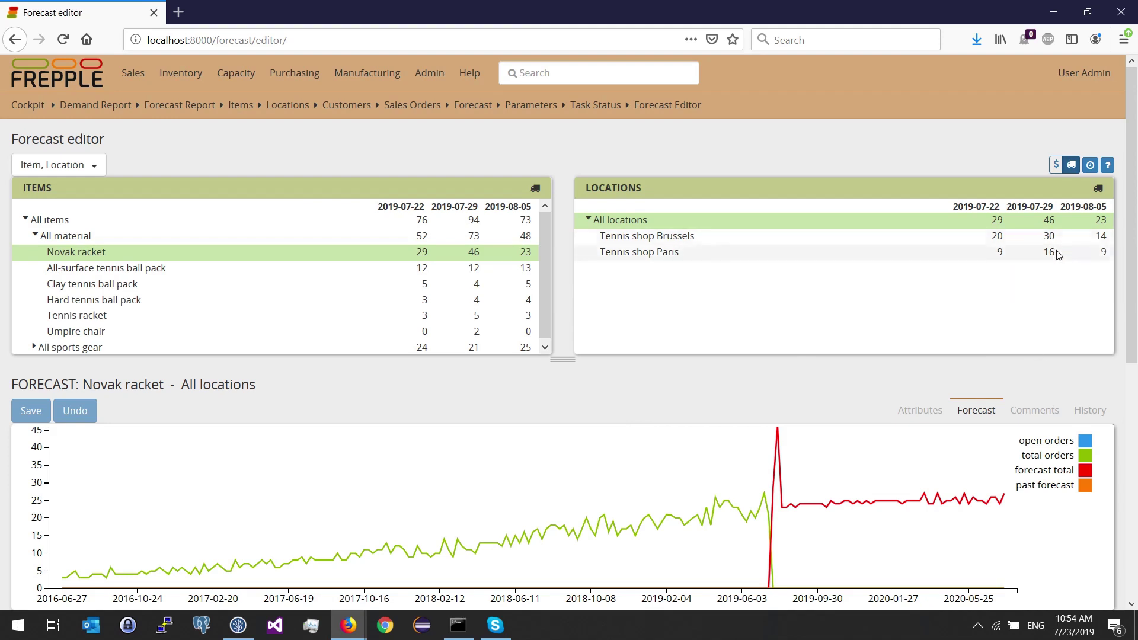
scroll(387, 414, "down", 1)
scroll(387, 414, "down", 5)
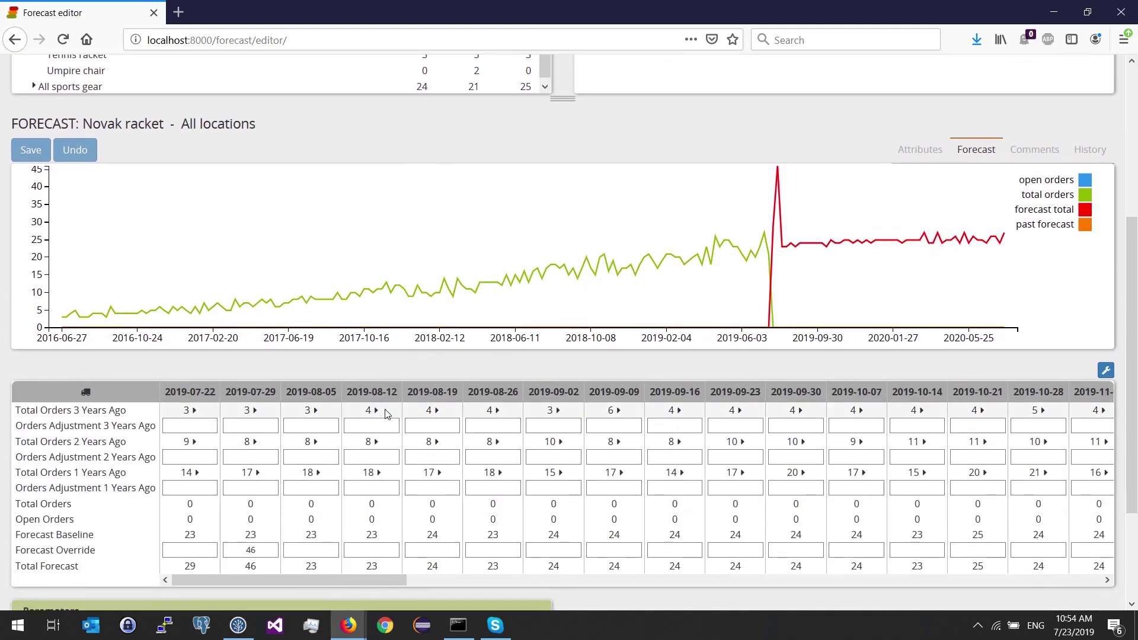
scroll(386, 413, "down", 1)
scroll(386, 414, "up", 4)
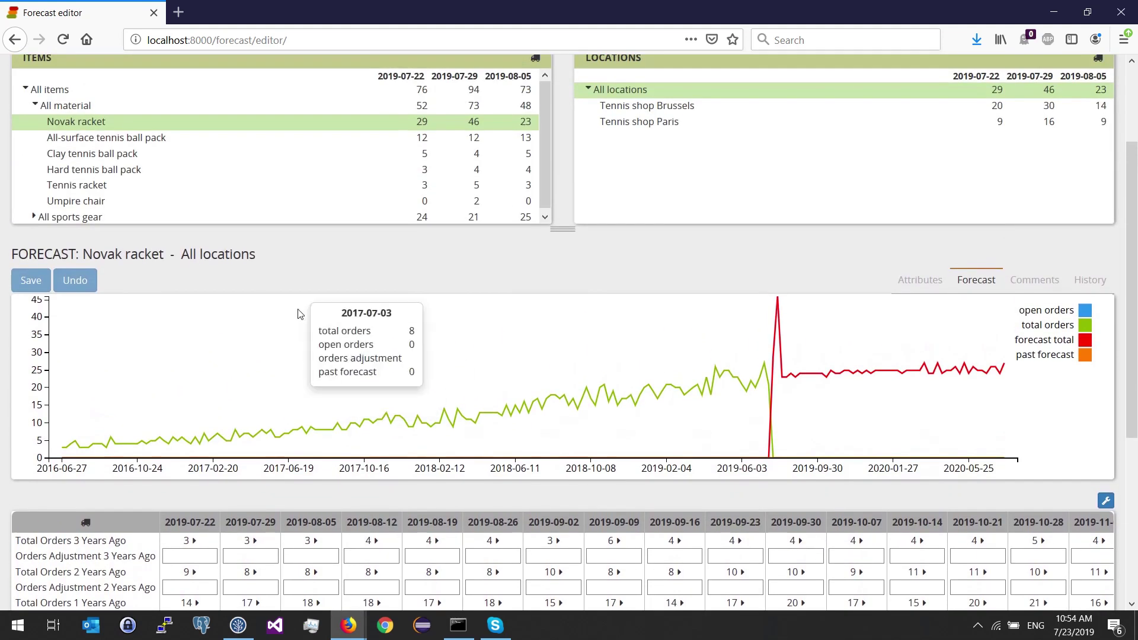
Step: Select Tennis shop Brussels for Novak racket and review its weekly forecast, selected forecast method and estimated forecast error
left_click(646, 107)
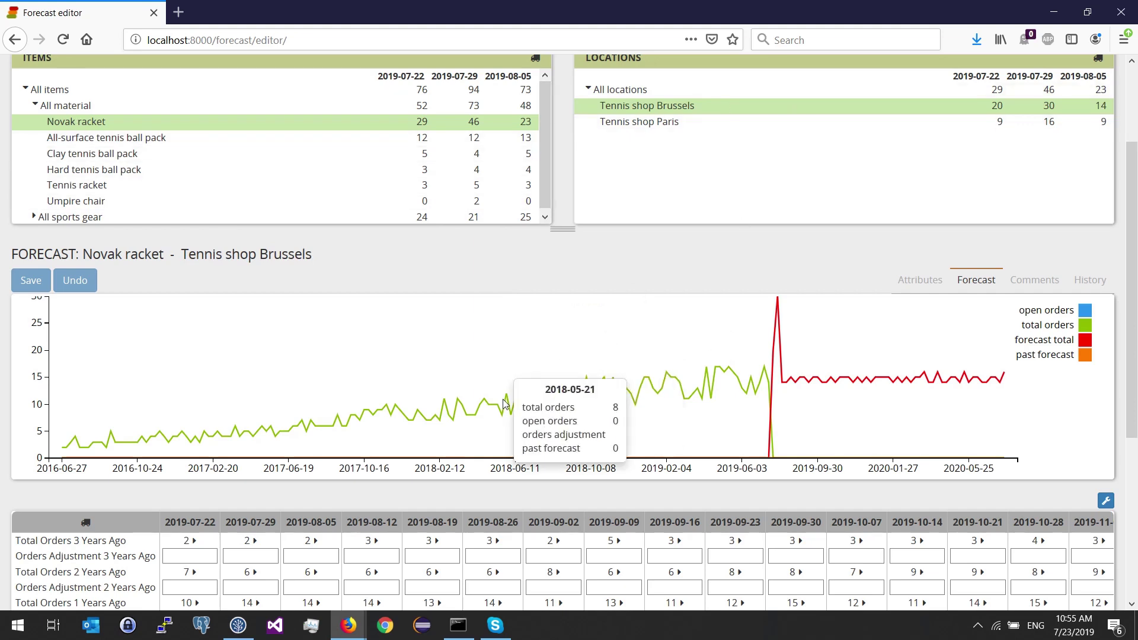
scroll(533, 403, "down", 5)
double_click(348, 536)
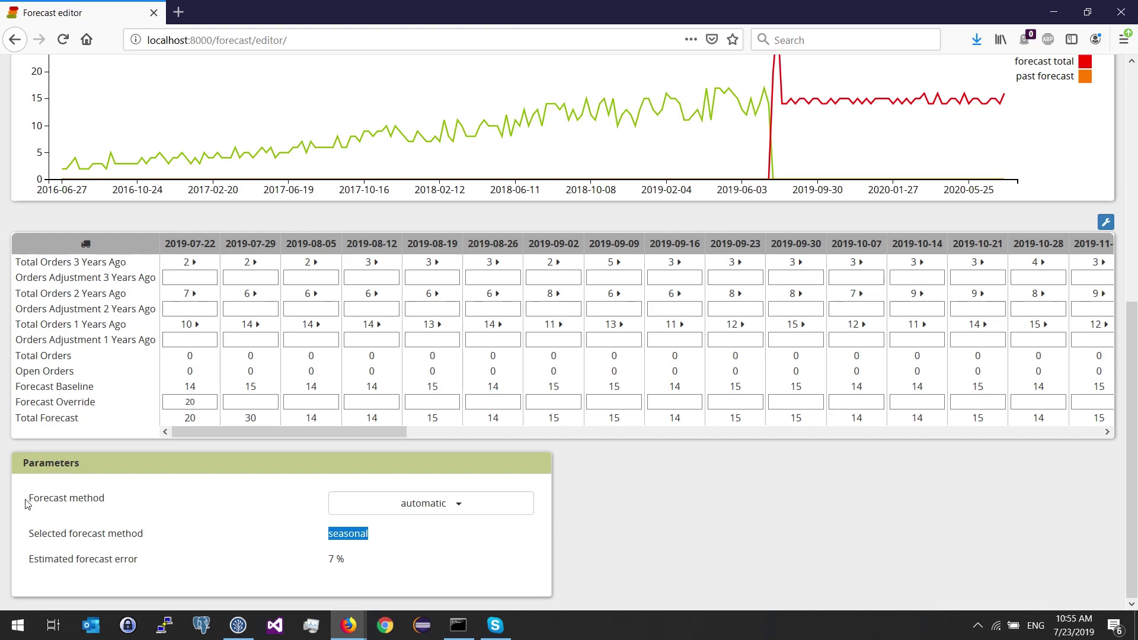
left_click(357, 536)
double_click(357, 536)
left_click_drag(345, 560, 330, 563)
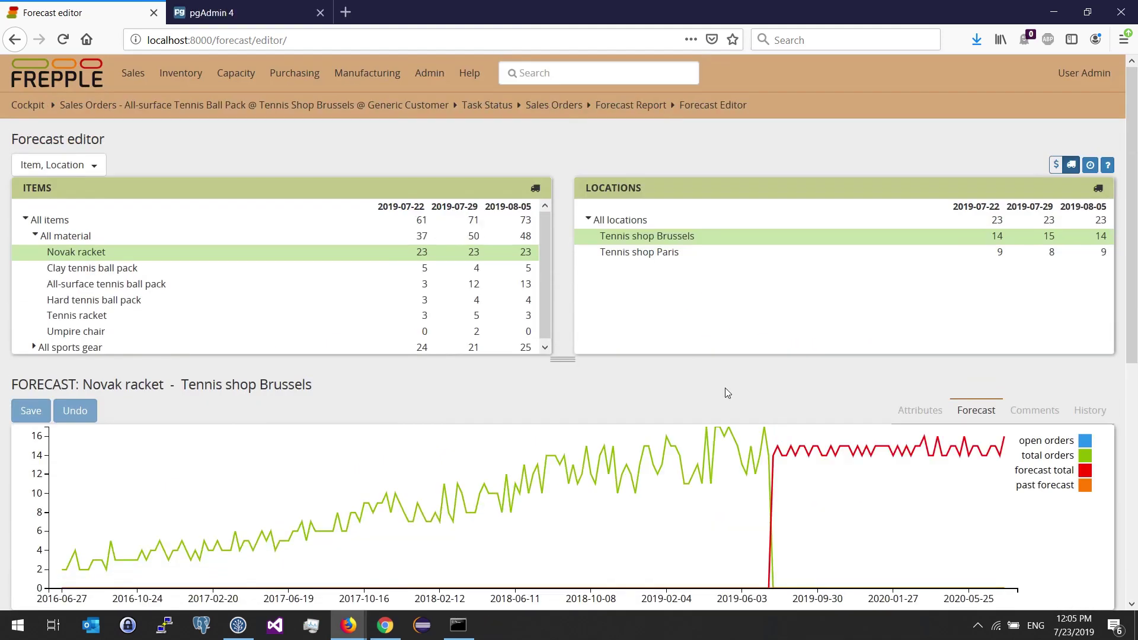
Step: Open the Forecast Report and set its time bucket size to month
left_click(131, 76)
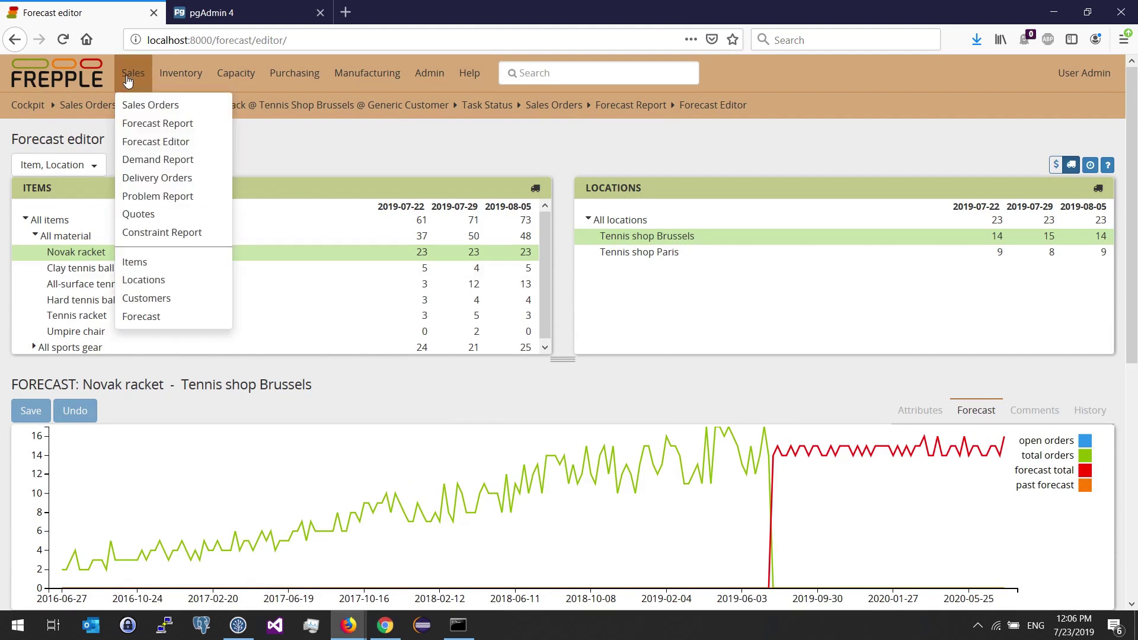
left_click(126, 119)
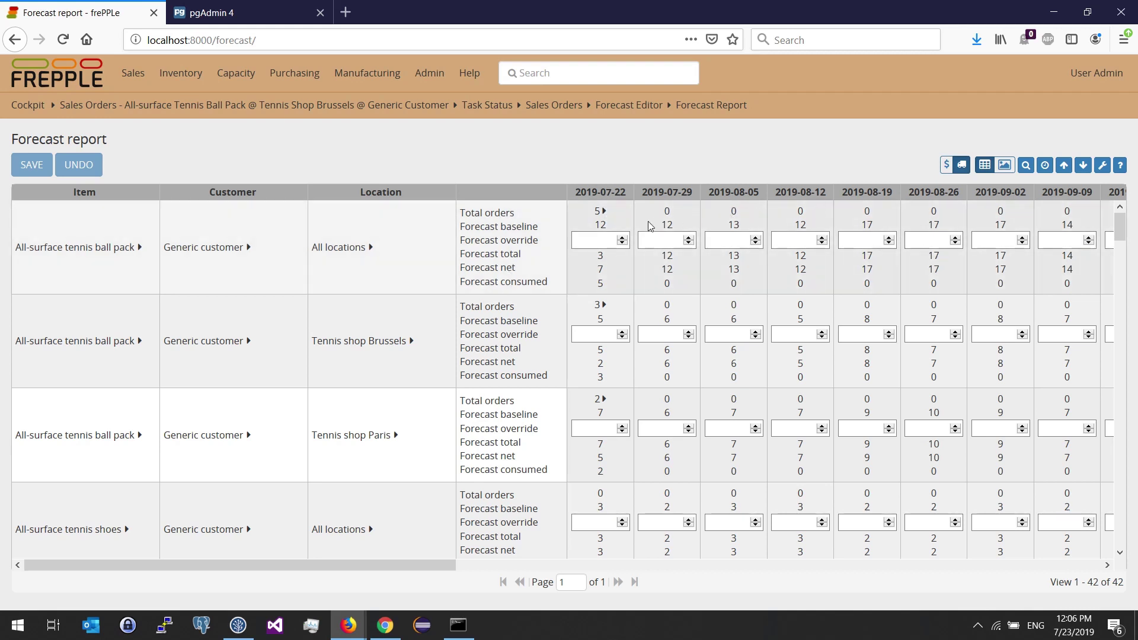
left_click(1044, 166)
left_click(460, 138)
left_click(451, 180)
left_click(376, 255)
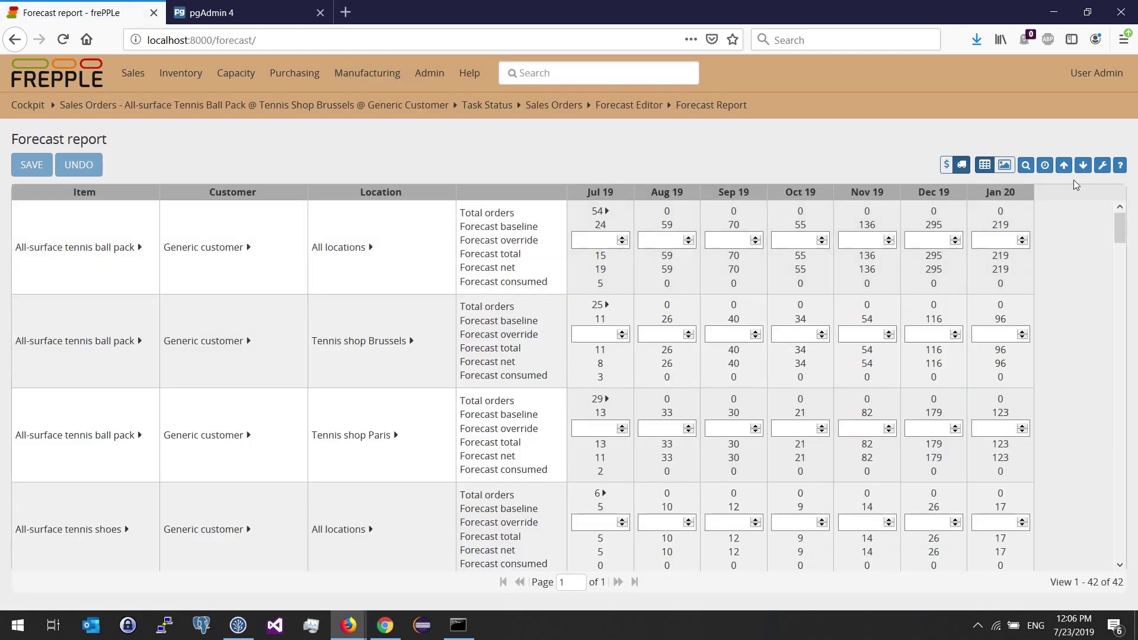
Step: Set the report's time range to the fixed dates 2018-07-23 to 2019-07-23
left_click(1045, 171)
left_click(363, 171)
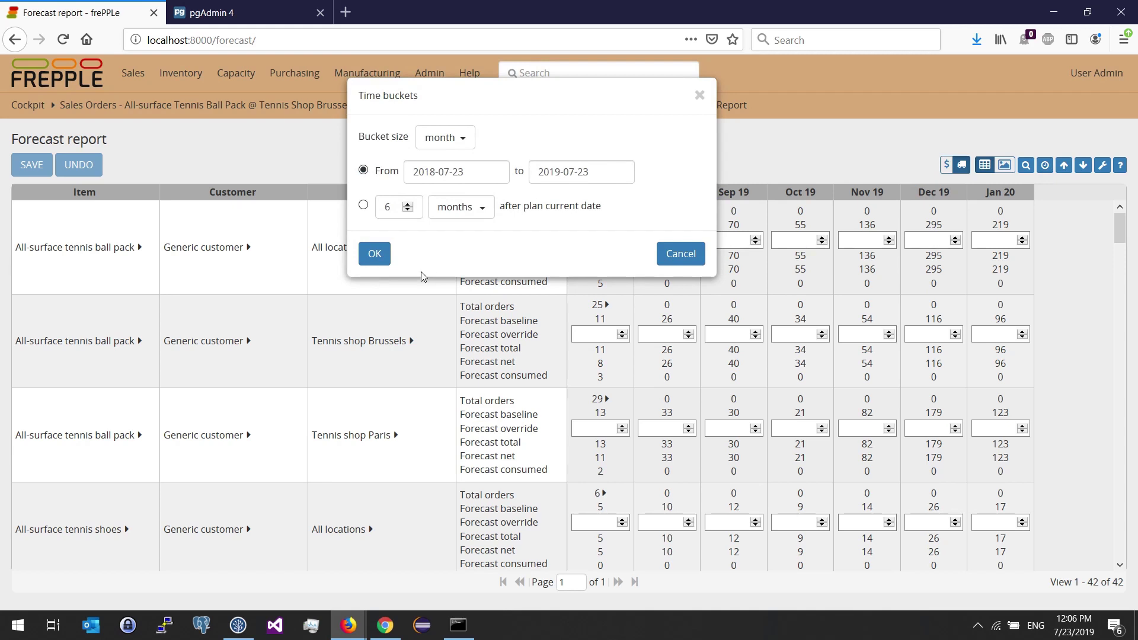
left_click(379, 257)
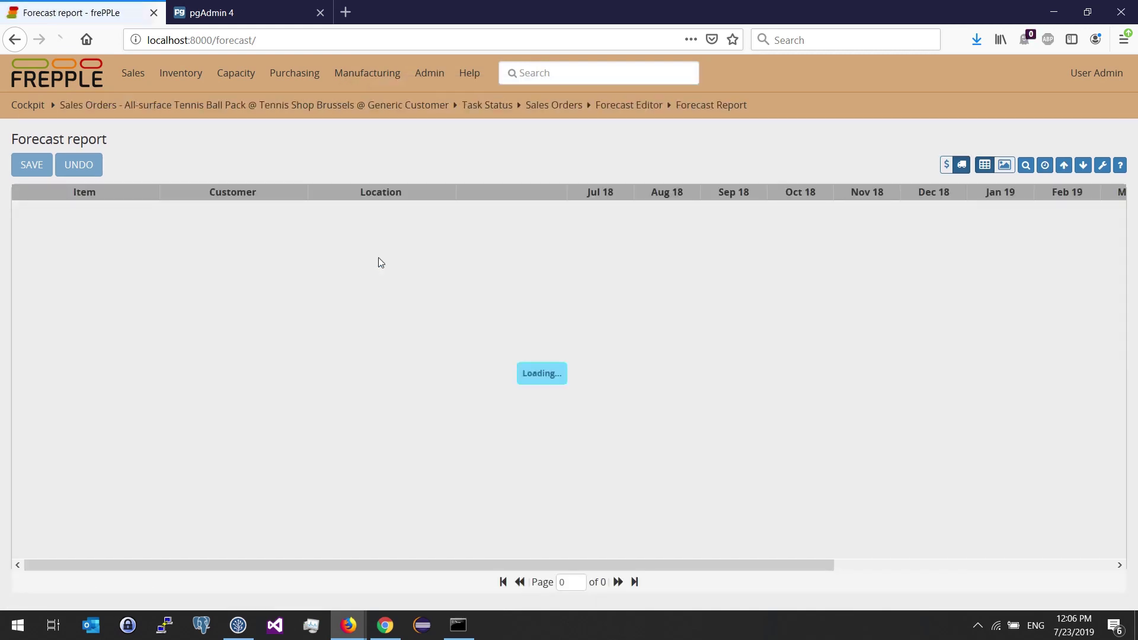
Step: Set the report's time buckets to weekly and its horizon to 6 months after the plan current date
left_click(1045, 165)
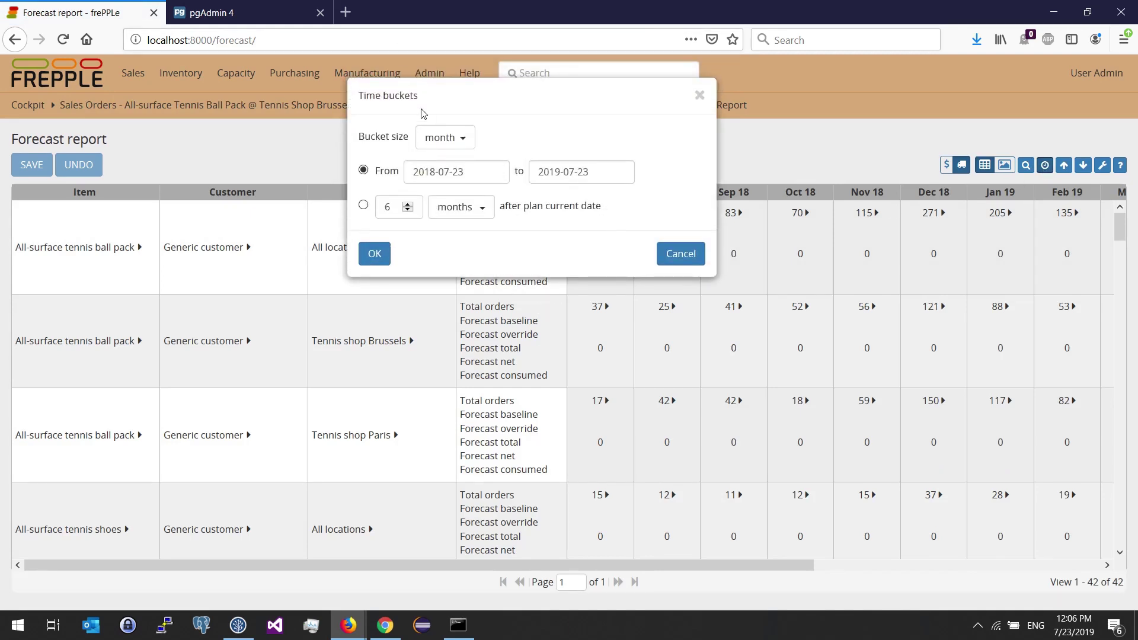
left_click(436, 138)
left_click(453, 169)
left_click(363, 205)
left_click(374, 253)
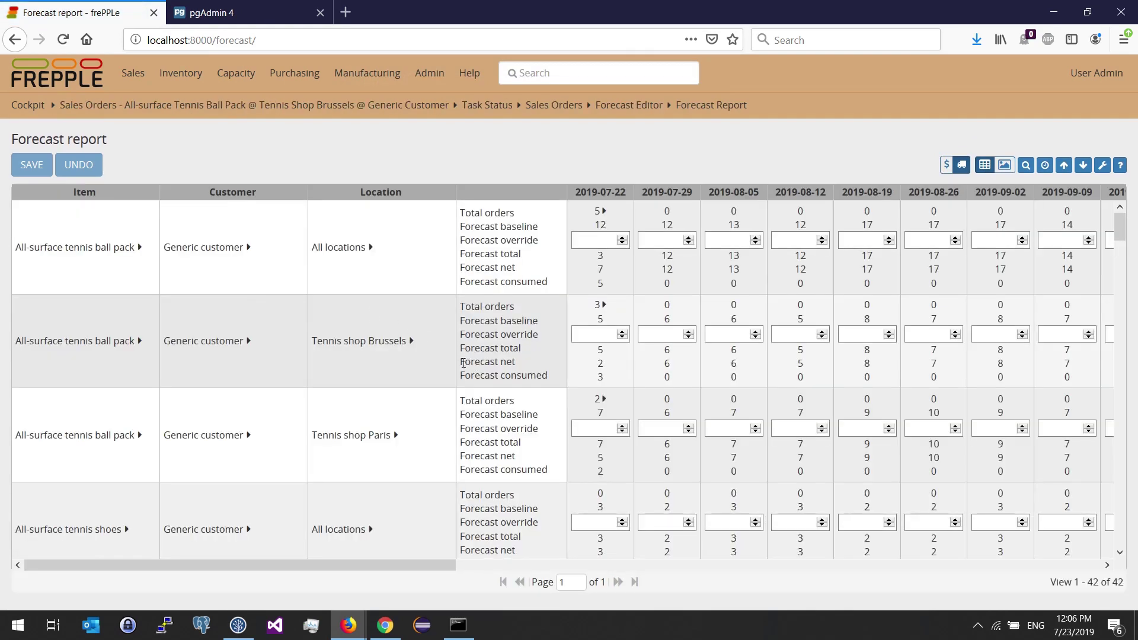
Step: Compare forecast total, net and consumed quantities for All-surface tennis ball pack at Tennis shop Brussels in the 2019-07-22 bucket
left_click_drag(461, 362, 518, 366)
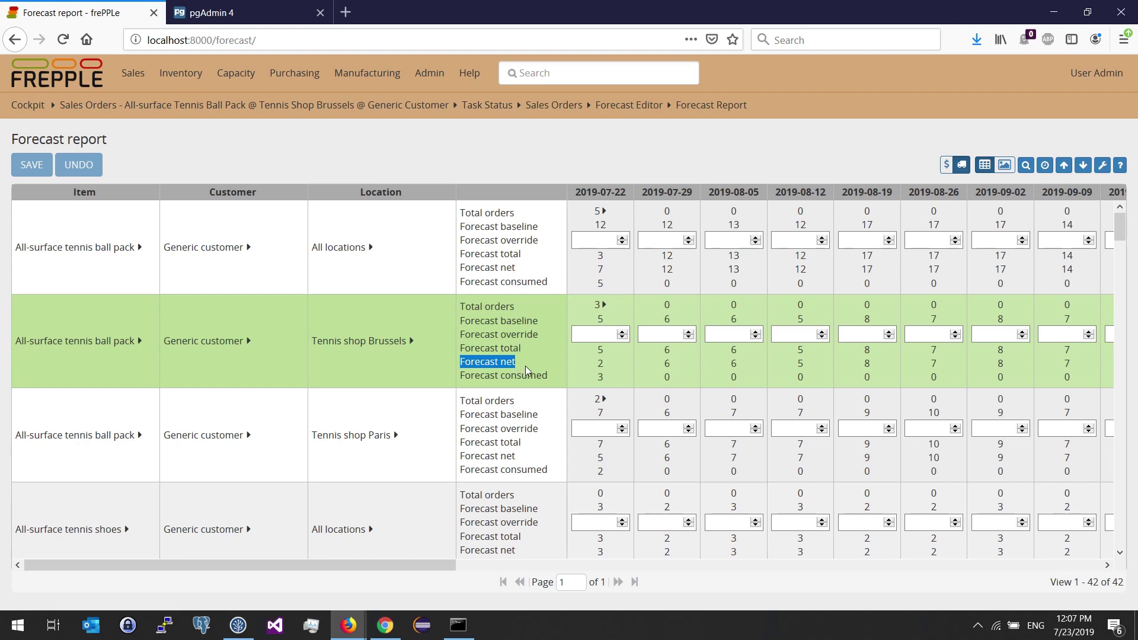
double_click(594, 352)
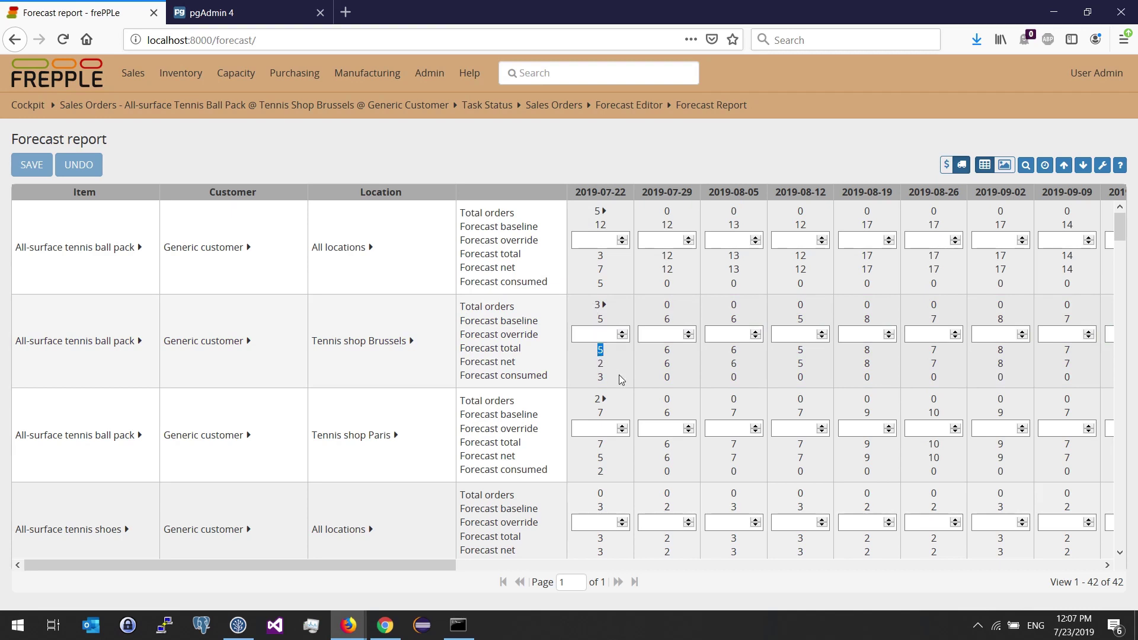
double_click(600, 363)
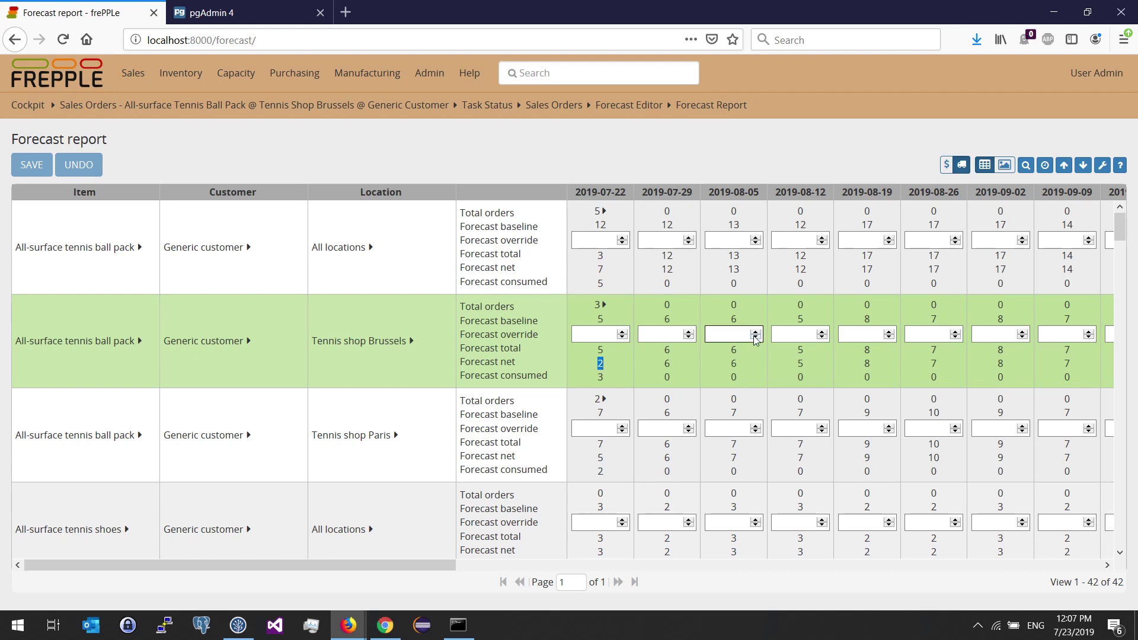
left_click(837, 157)
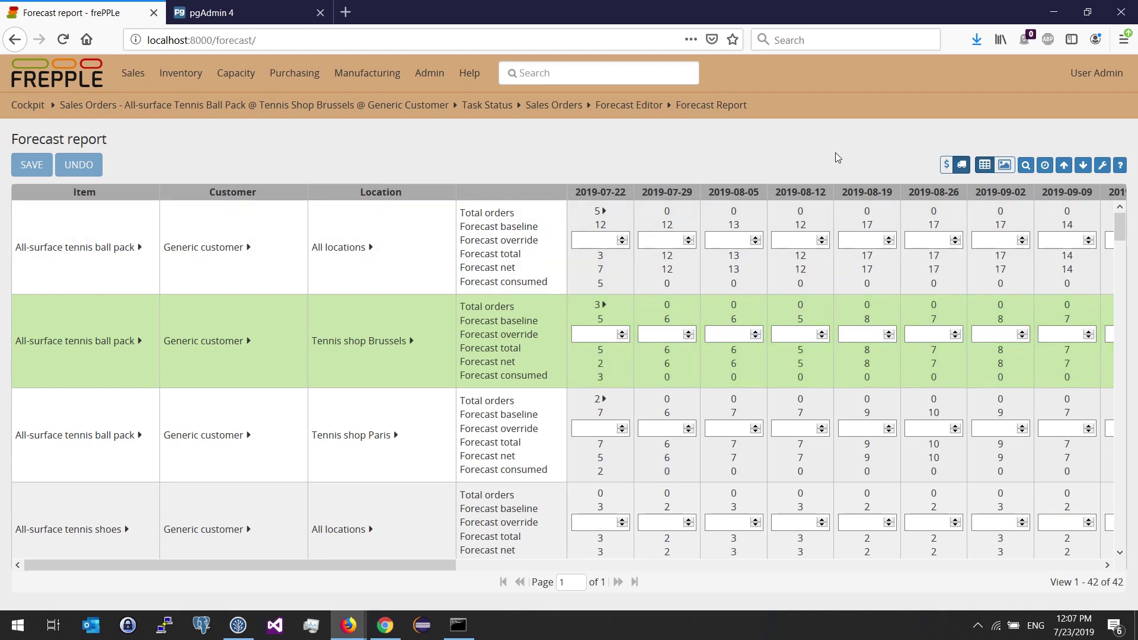
Step: Export the forecast report as a Spreadsheet table and save the file forecast plan.xlsx
left_click(1082, 167)
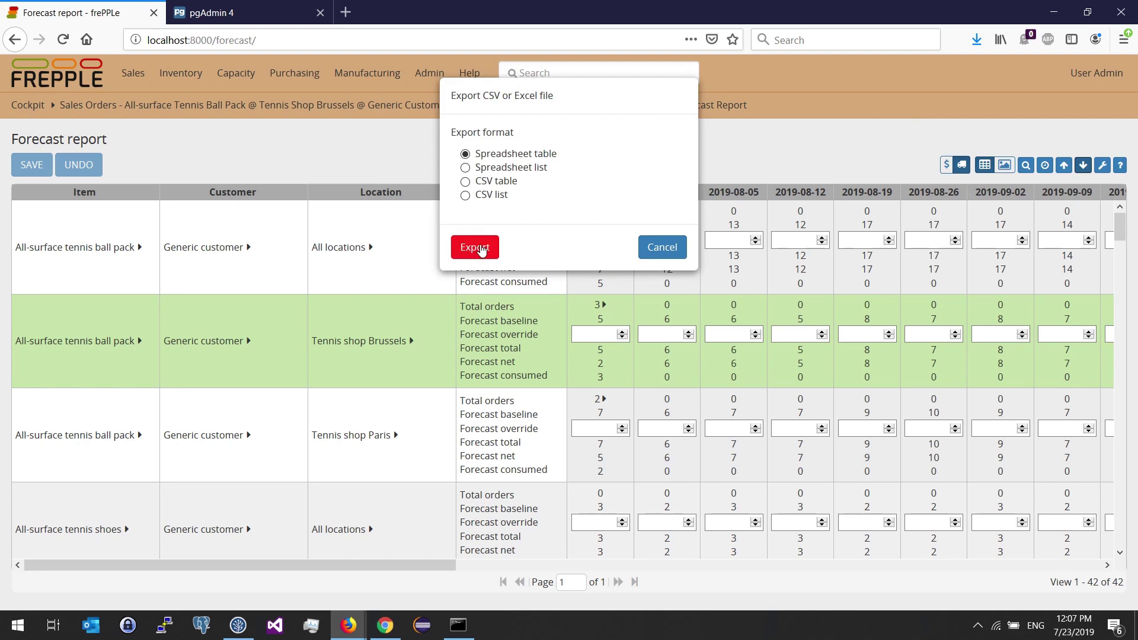
left_click(495, 259)
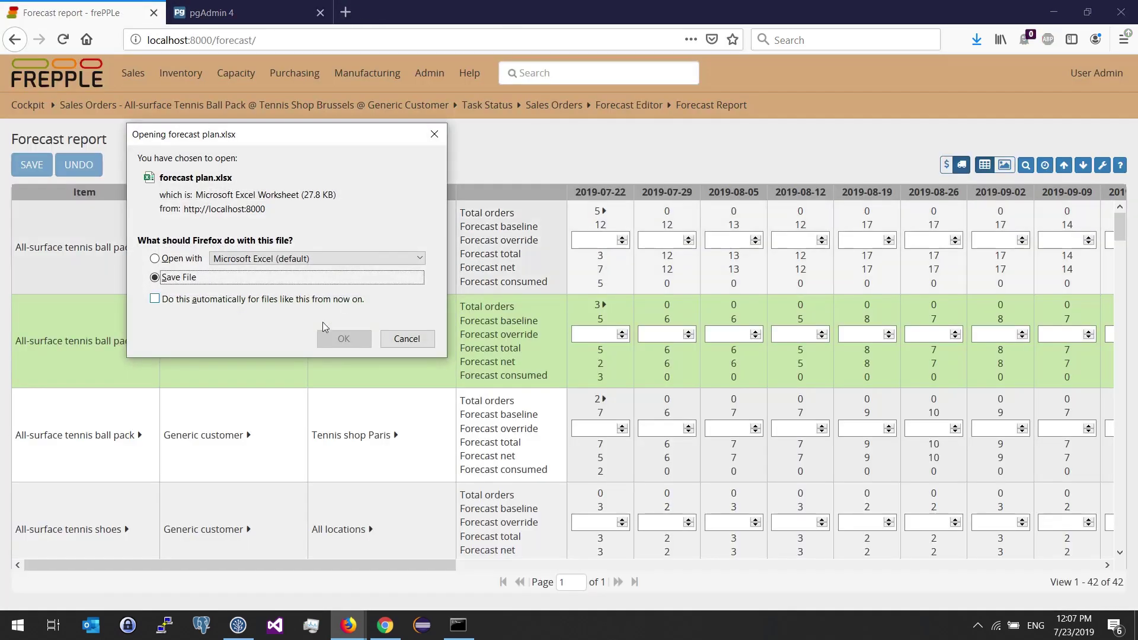
left_click(340, 340)
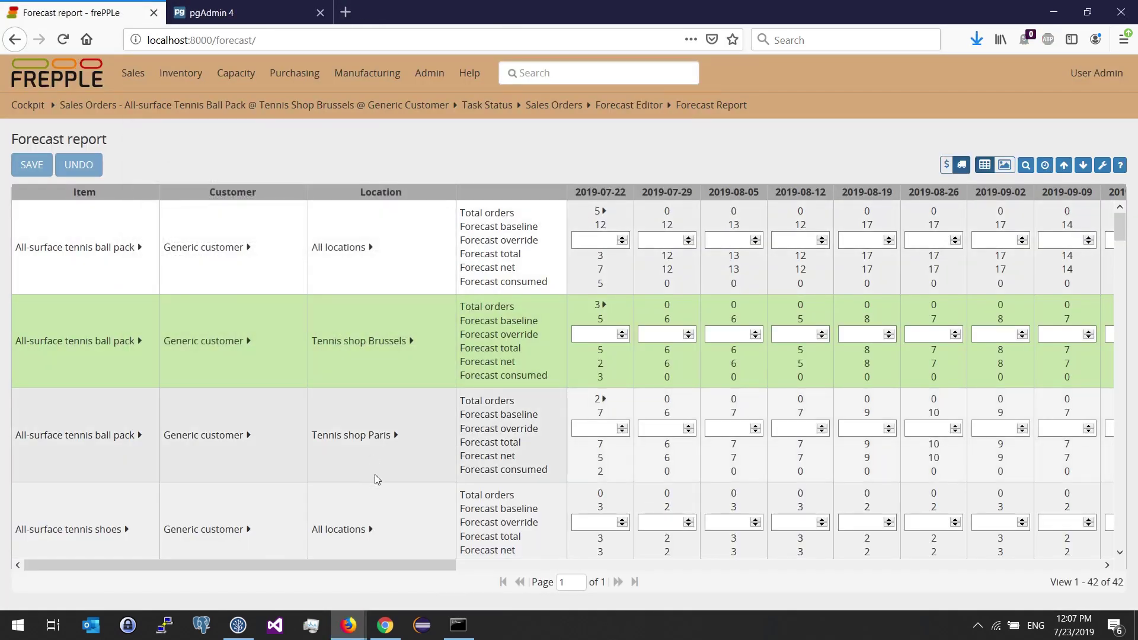
Step: Switch to File Explorer and open forecast plan.xlsx from the Downloads folder in Excel
key("super+e")
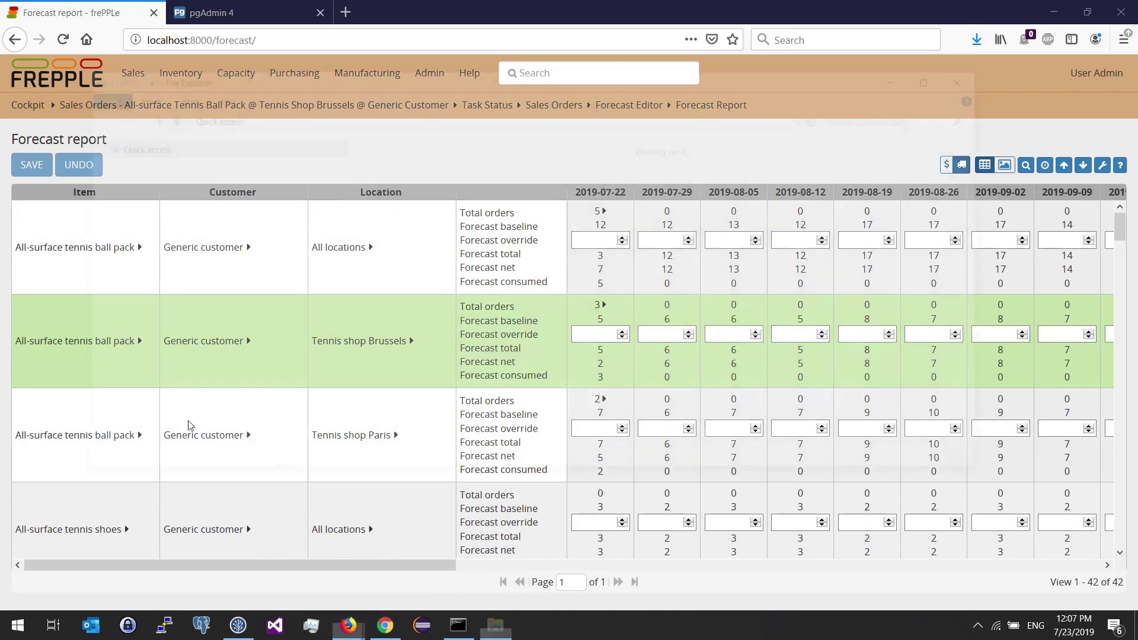
left_click(136, 186)
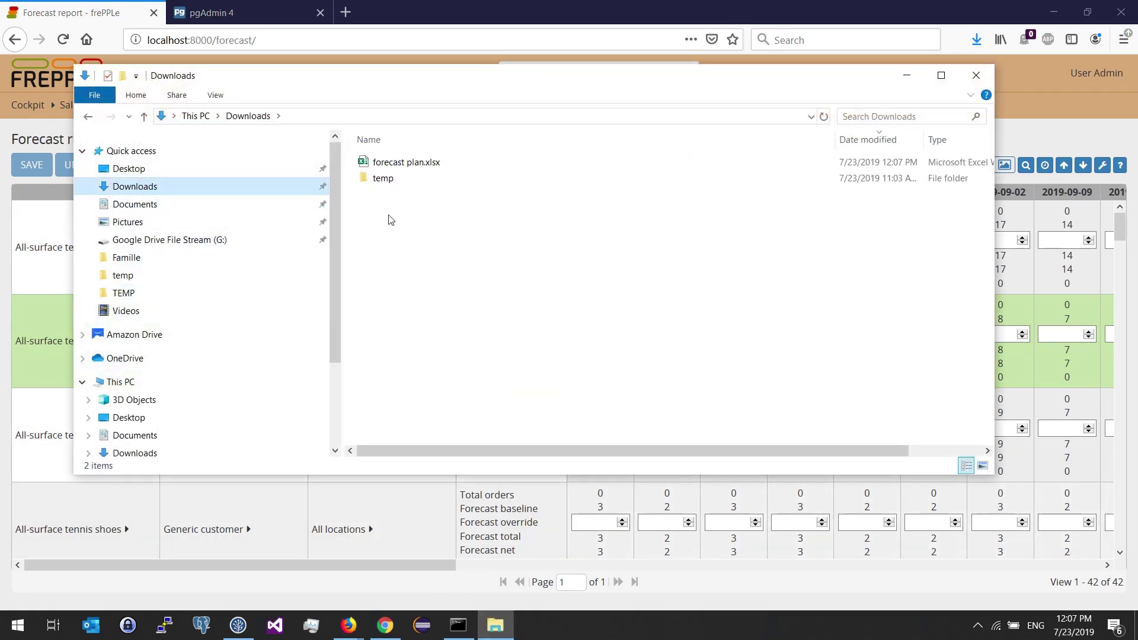
double_click(408, 163)
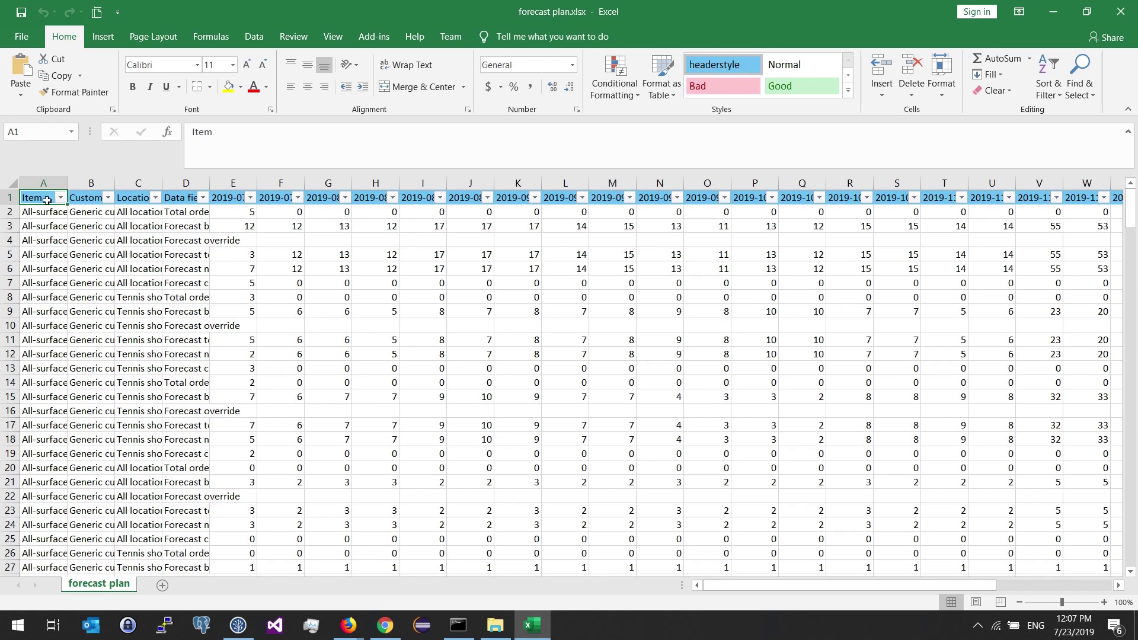
Step: Fit the width of all columns in the forecast plan sheet to their contents
left_click(13, 183)
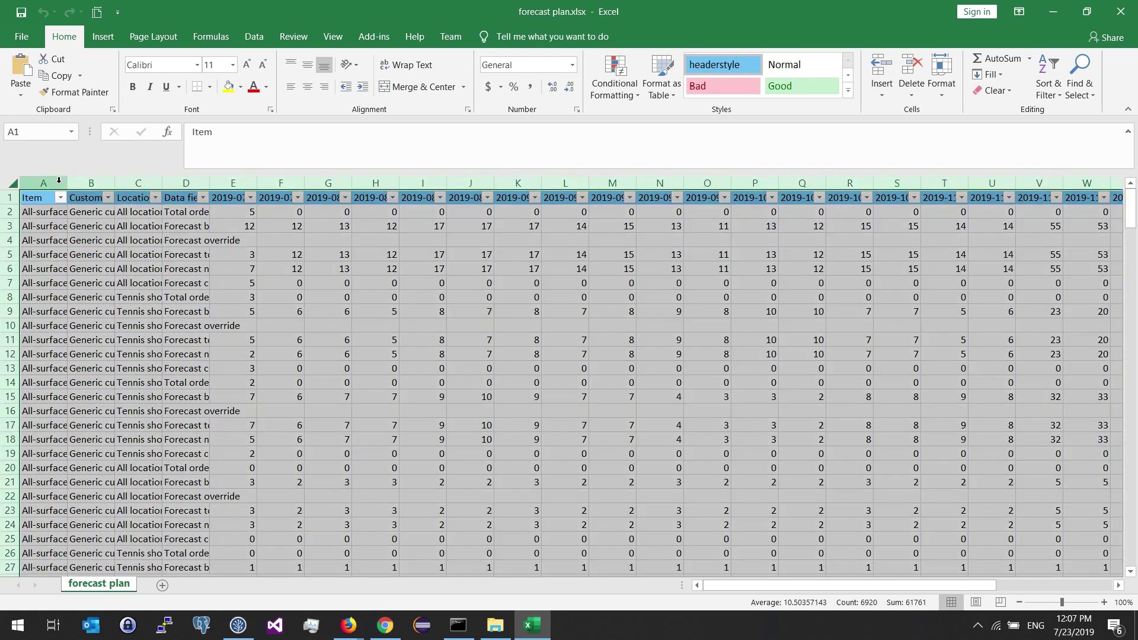
double_click(62, 183)
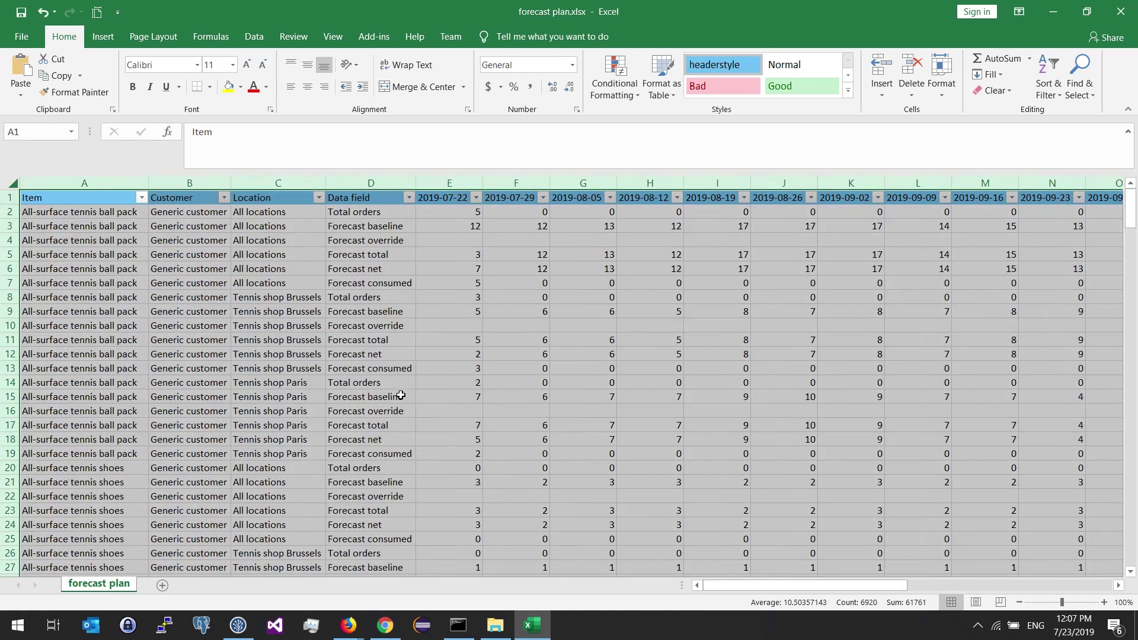
left_click(395, 495)
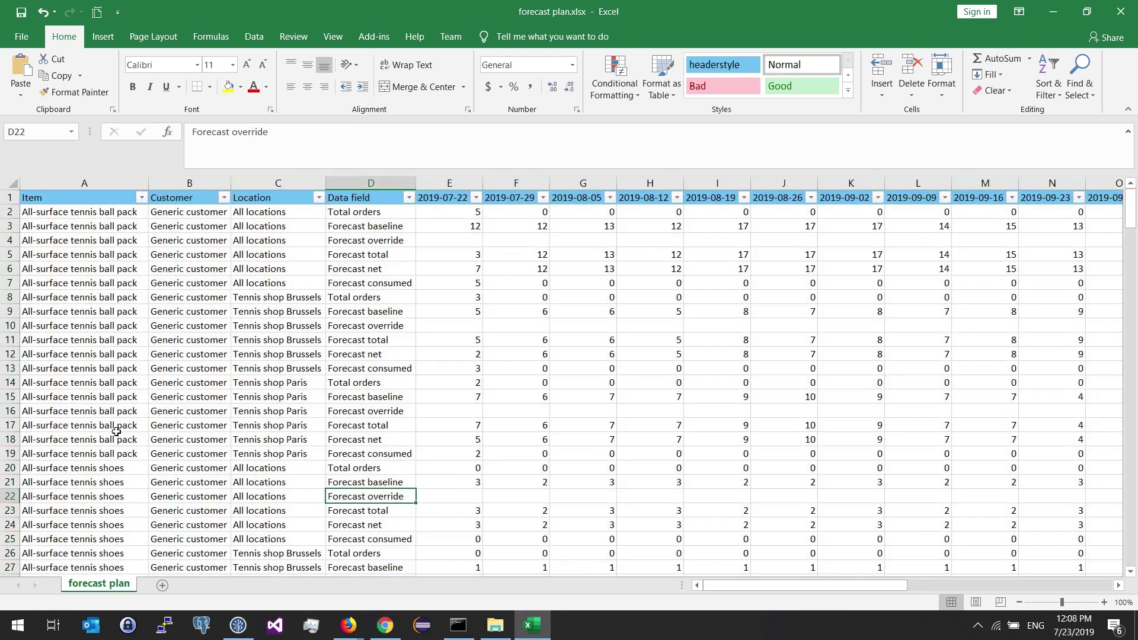
Step: Enter Tennis shop Brussels forecast overrides 14, 15, 16 and 17 for All-surface tennis ball pack from 2019-07-22 to 2019-08-12; save and close the workbook
left_click(105, 369)
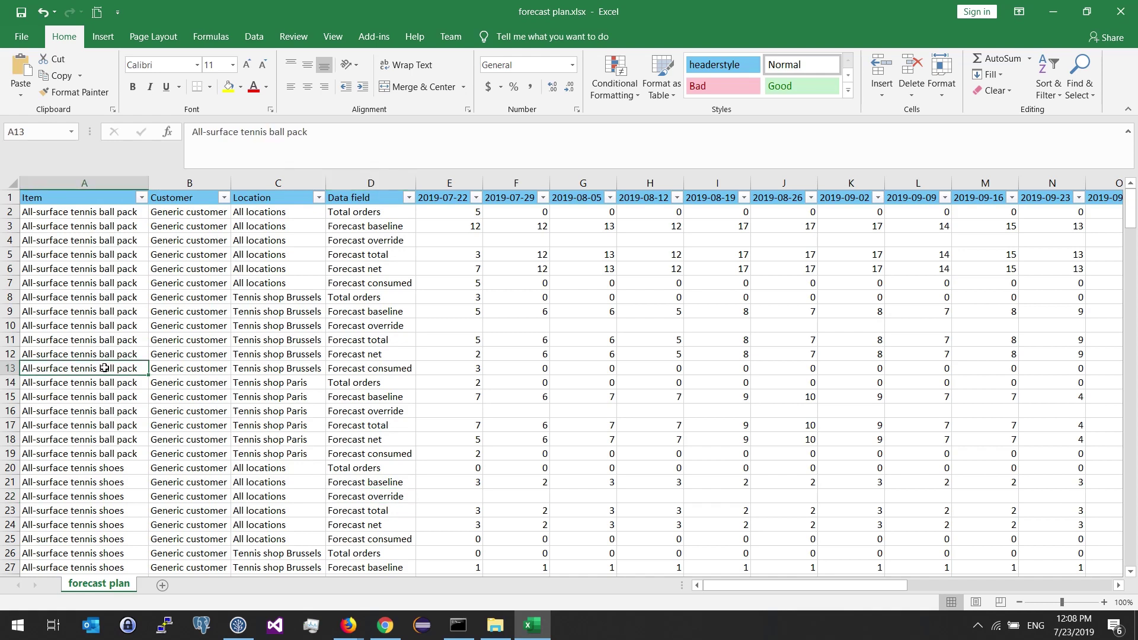
left_click(107, 327)
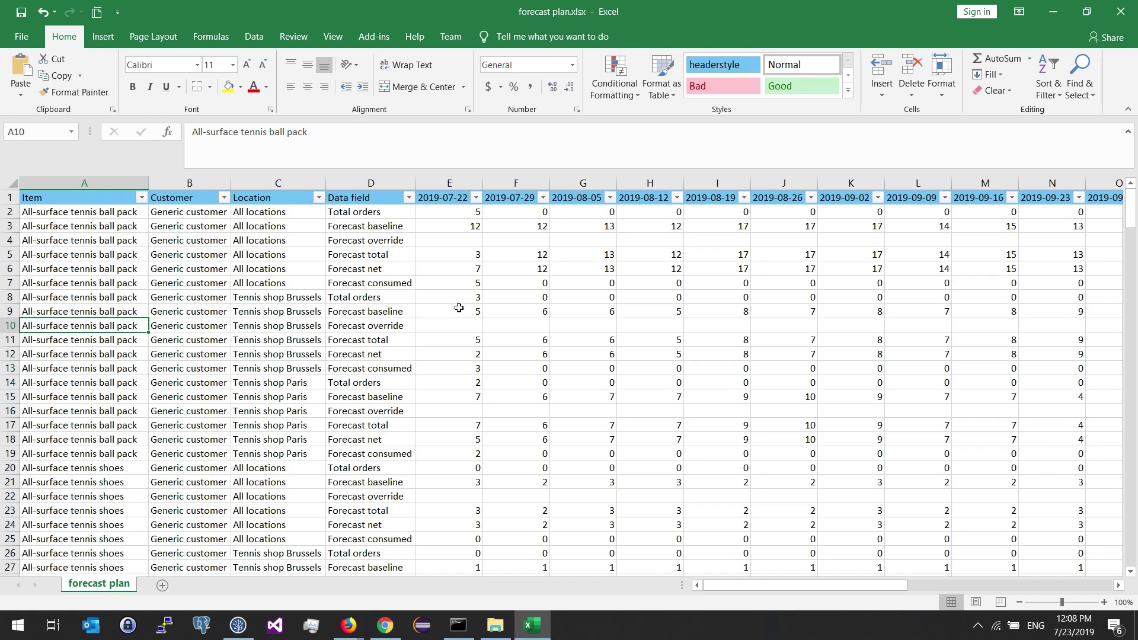
left_click(459, 328)
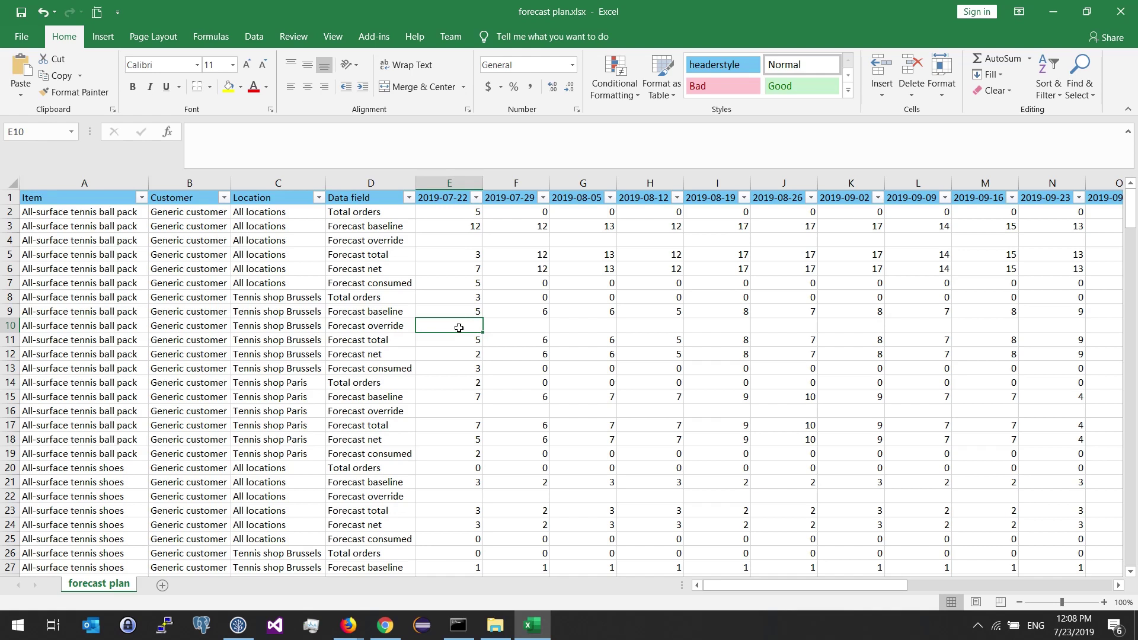
type("14")
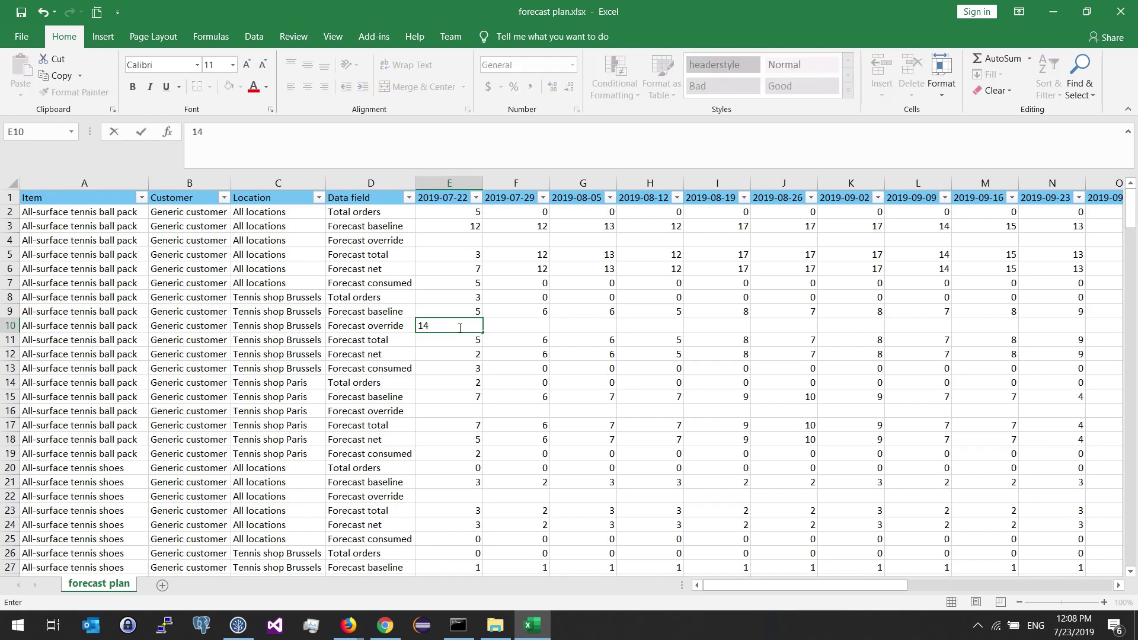
left_click(528, 328)
type("15")
left_click(604, 331)
type("16")
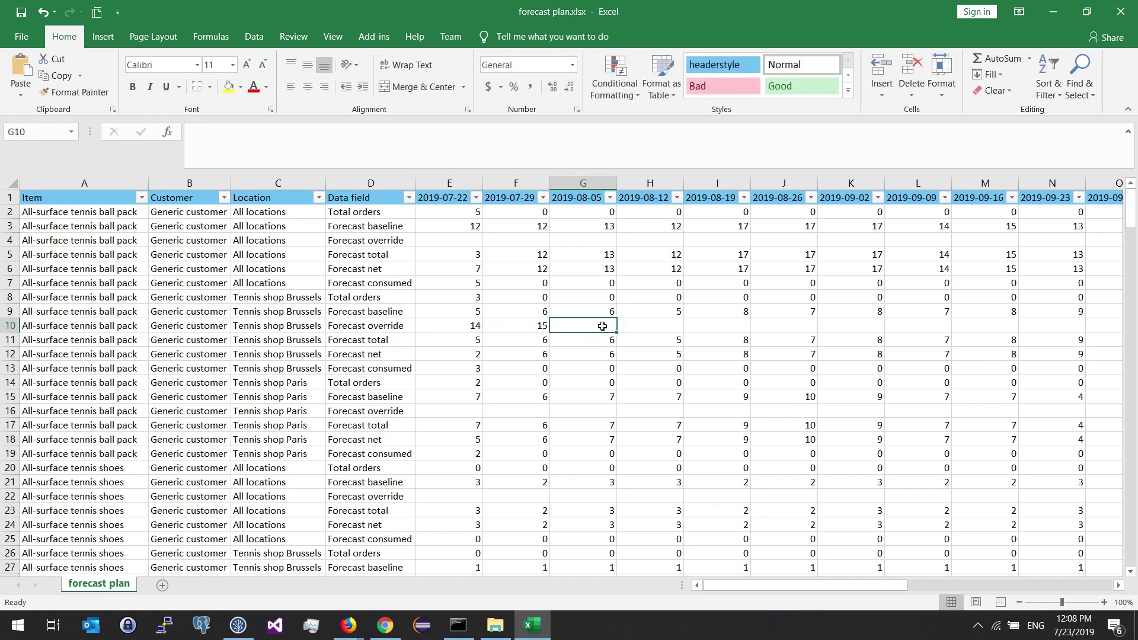
left_click(655, 326)
type("17")
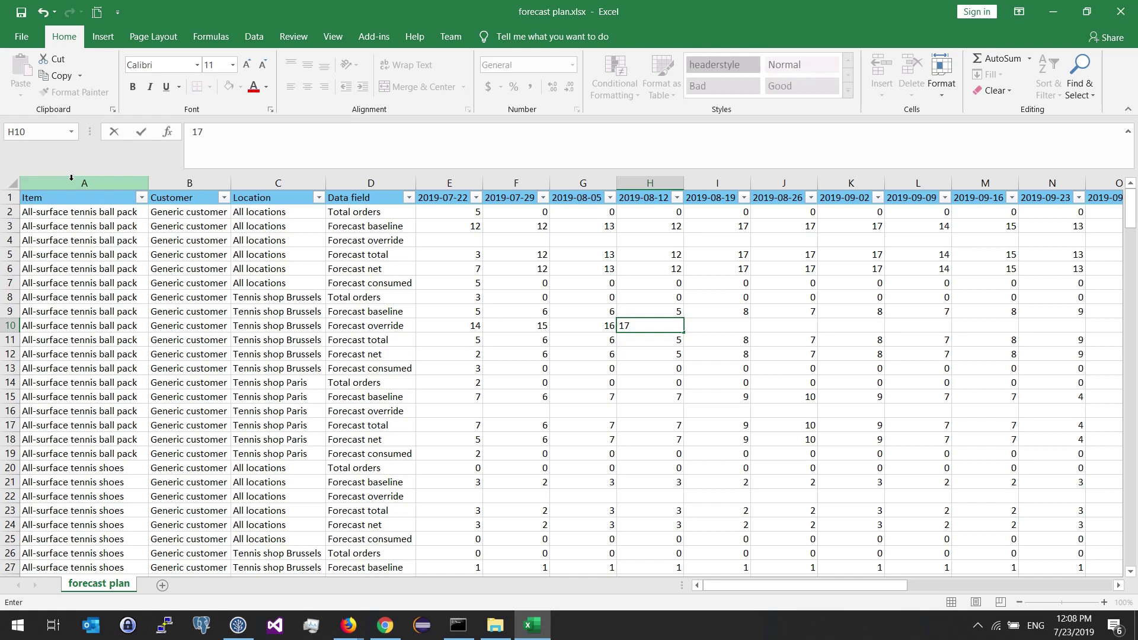
left_click(21, 12)
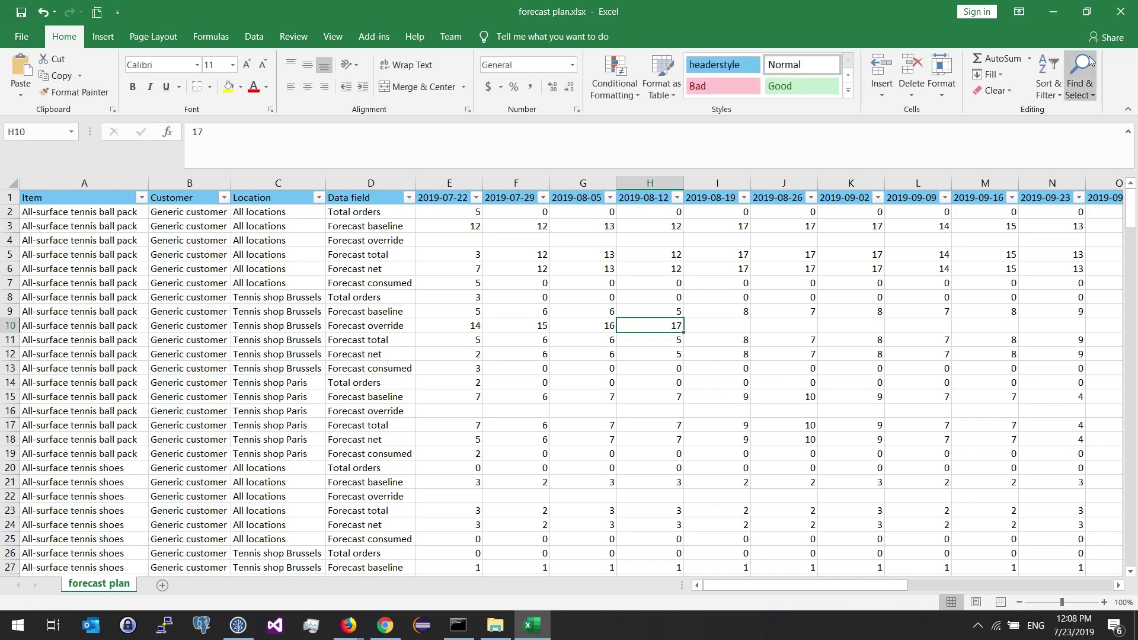
left_click(1125, 8)
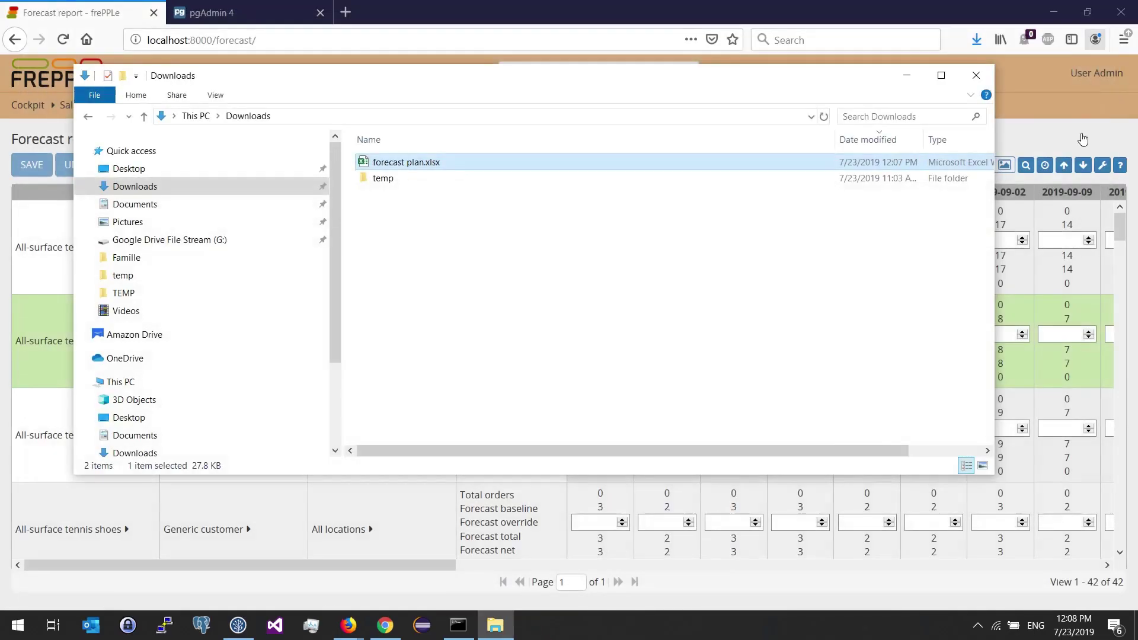
Step: Close the Downloads folder window and import the edited forecast plan.xlsx into the Forecast Report without deleting existing records
left_click(975, 76)
left_click(1064, 166)
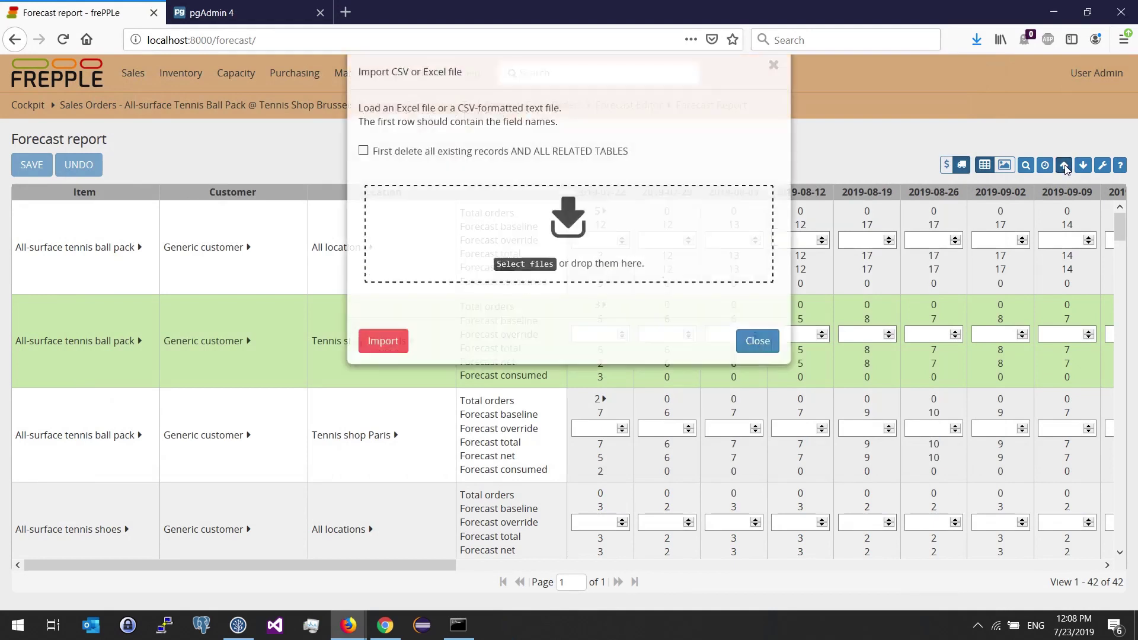
left_click(537, 296)
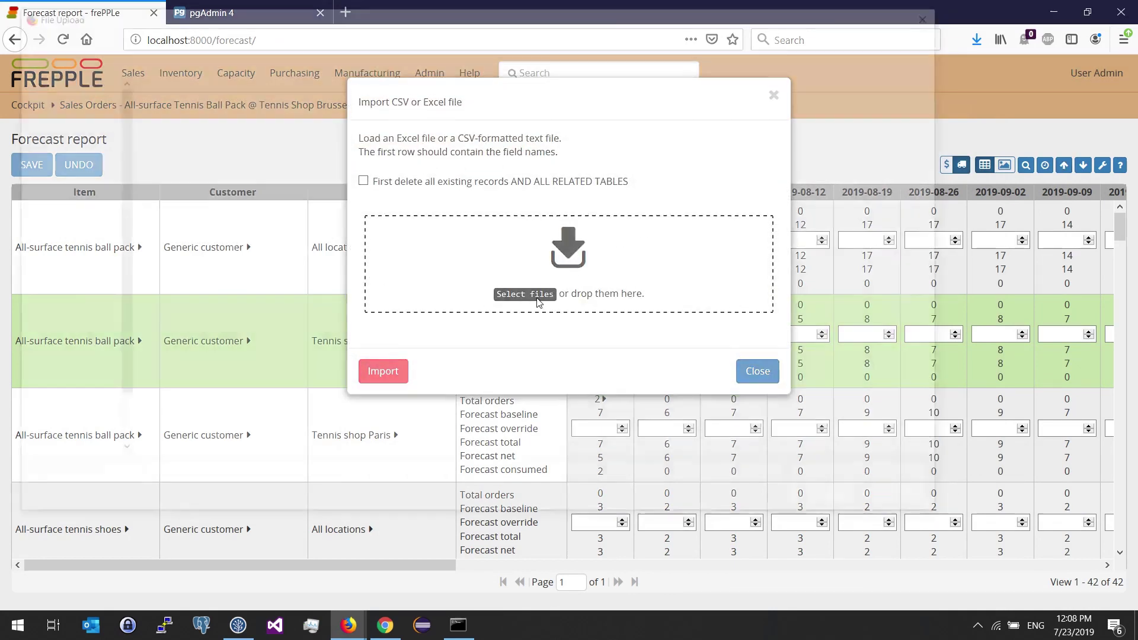
double_click(197, 108)
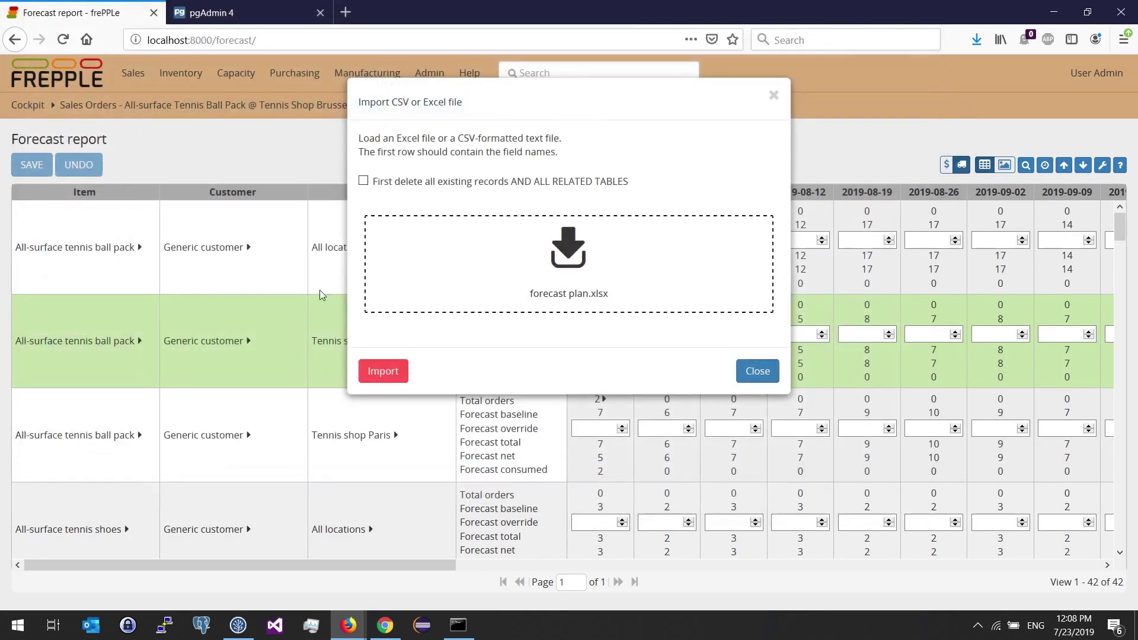
left_click(384, 372)
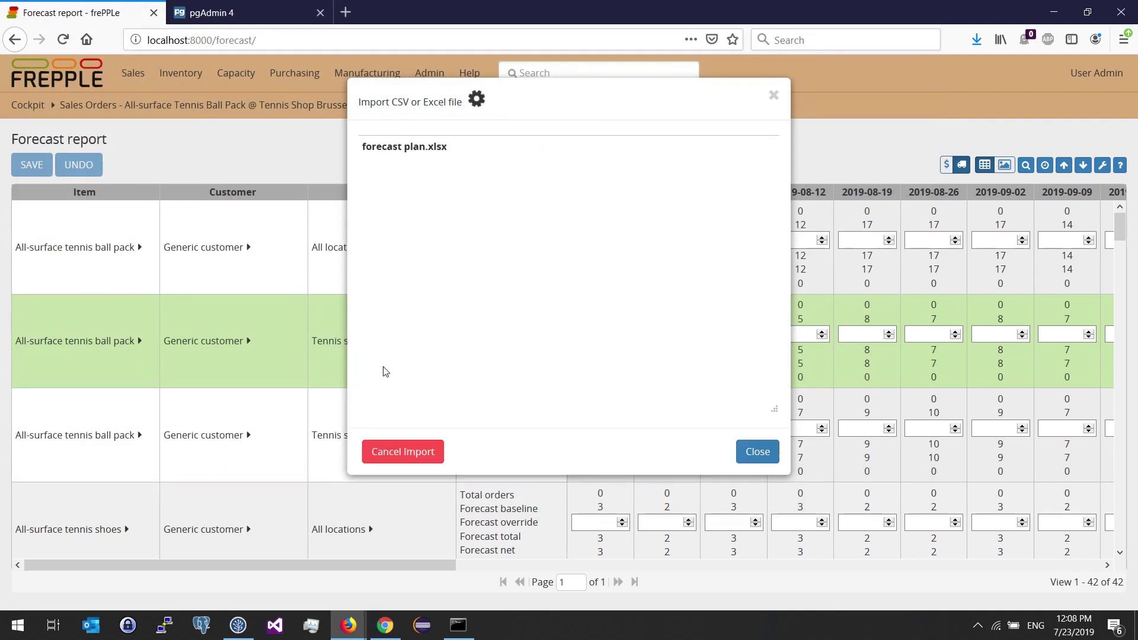
left_click(754, 455)
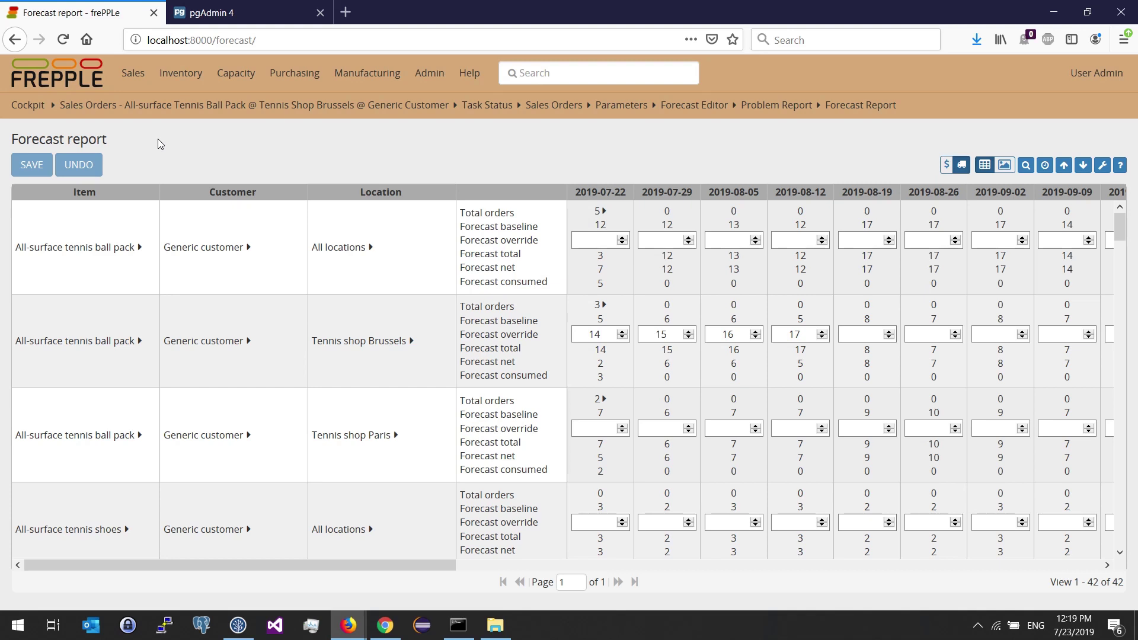
Step: Open the sales Problem Report and filter its demand and forecast problems to those whose name contains outlier
left_click(133, 72)
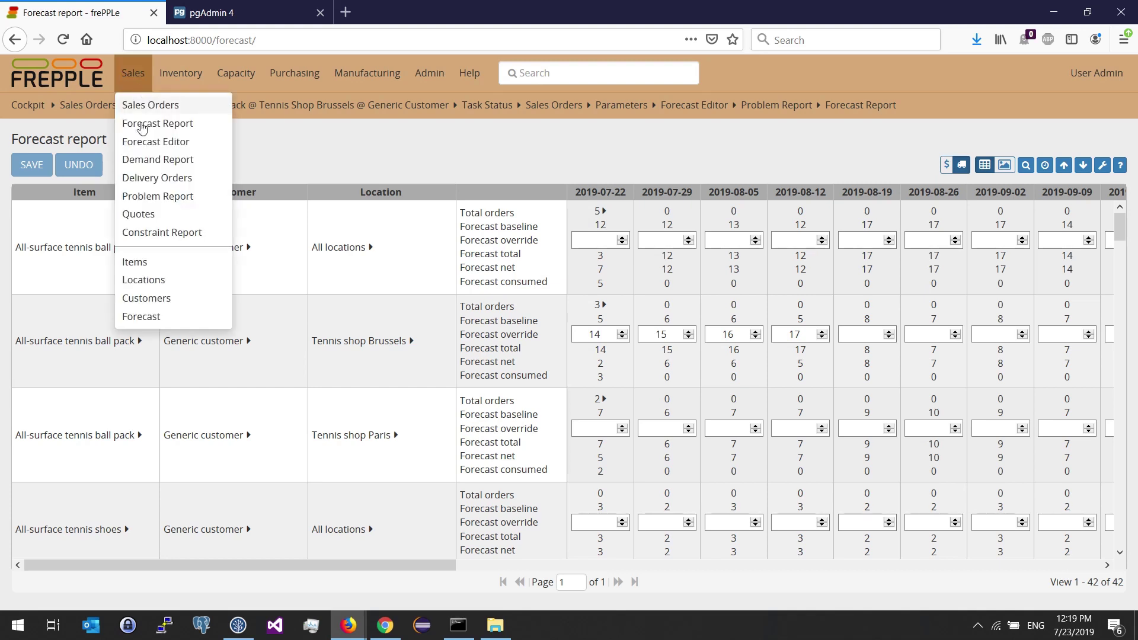
left_click(137, 199)
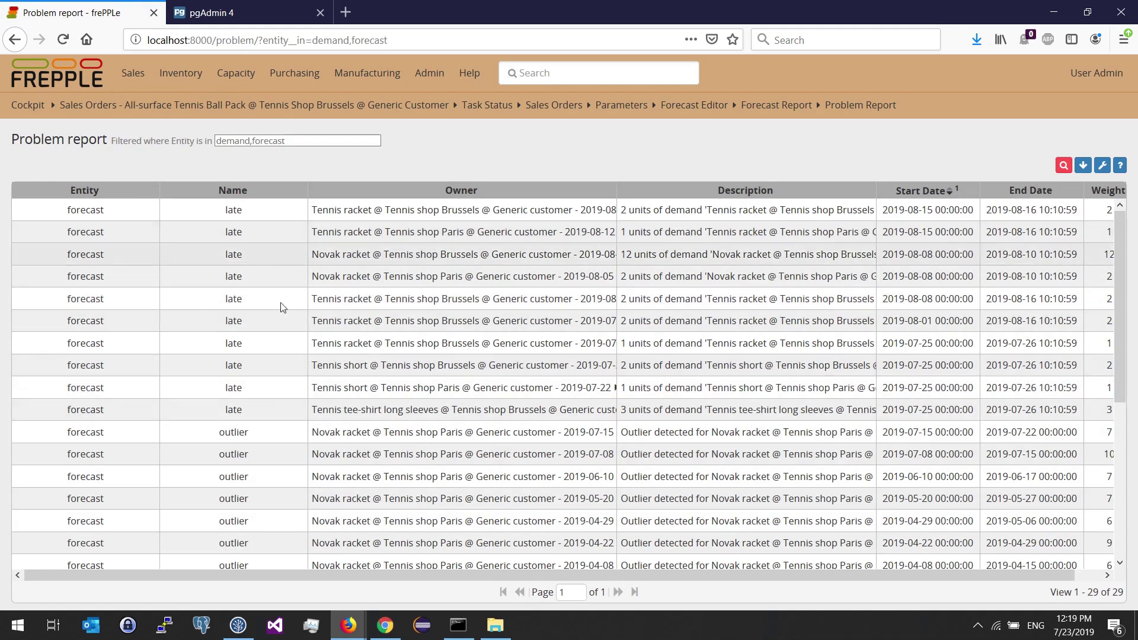
left_click(1059, 167)
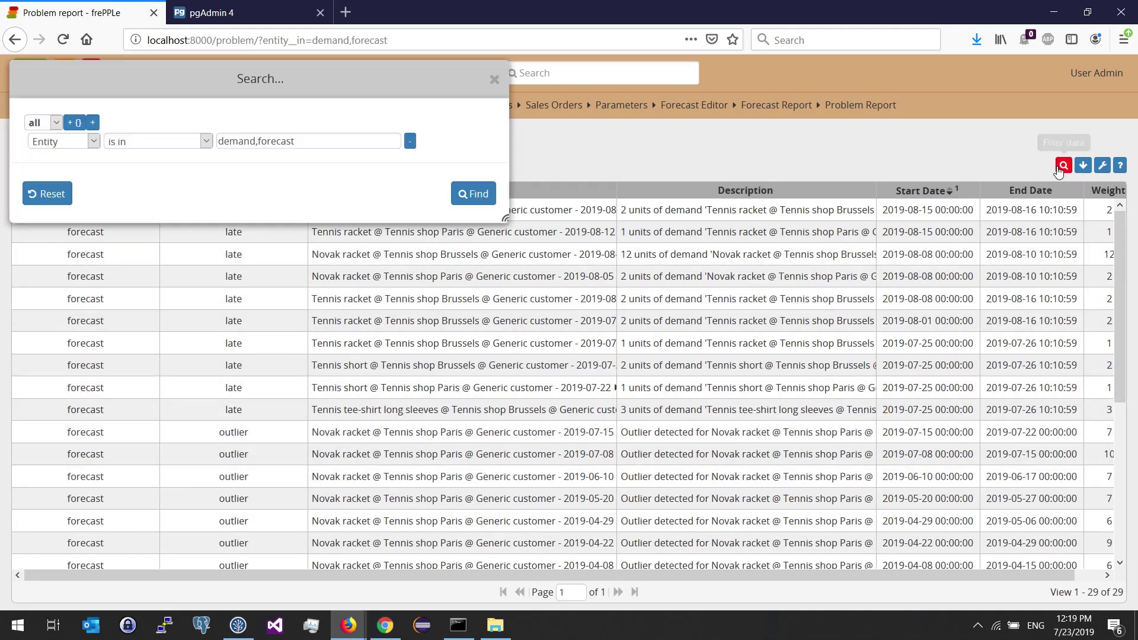
left_click(92, 122)
left_click(87, 161)
left_click(79, 194)
left_click(273, 163)
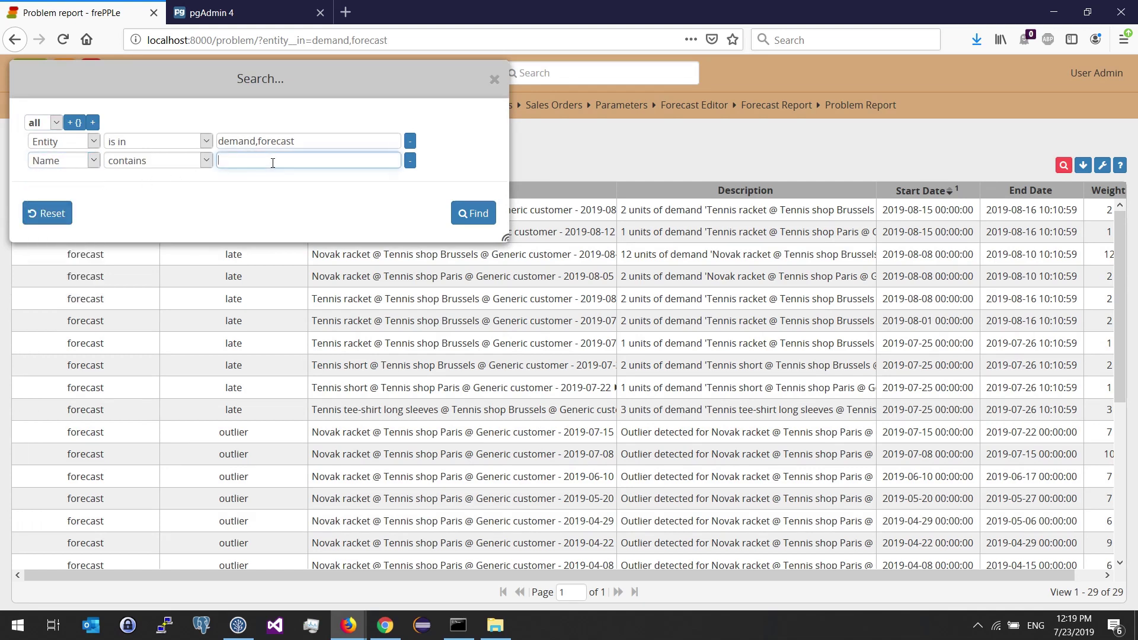
type("outlier")
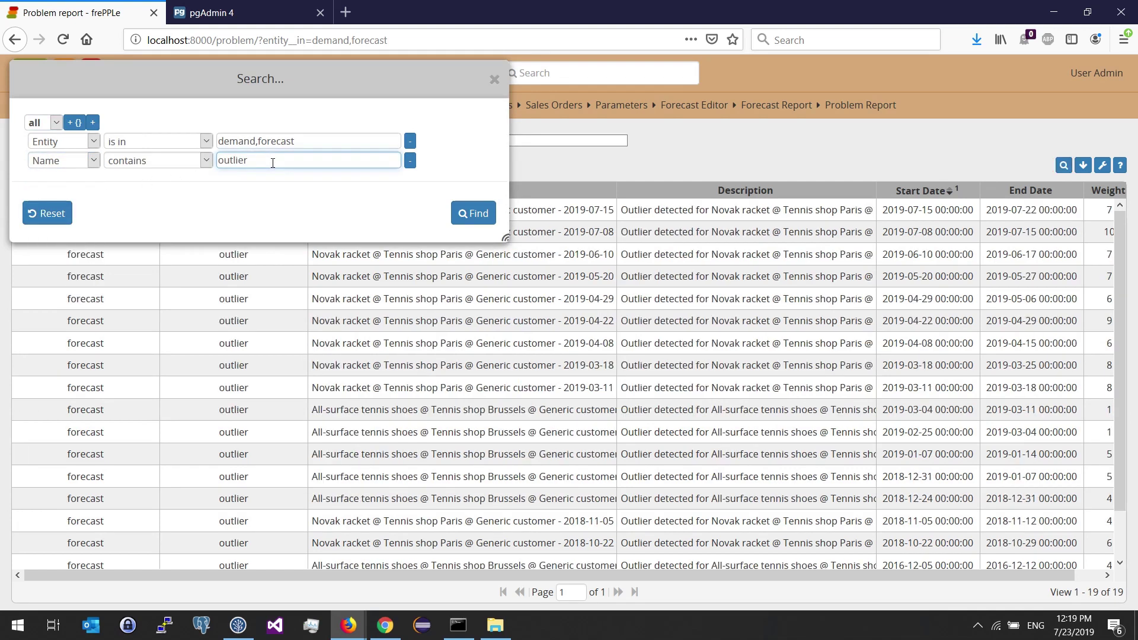
left_click(494, 79)
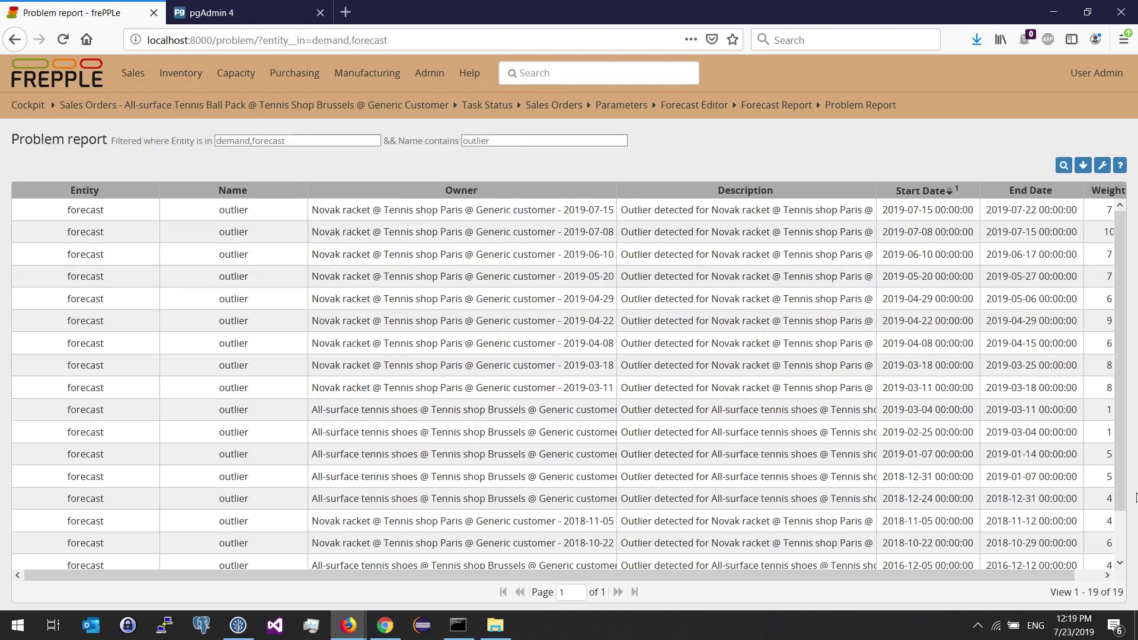
double_click(1118, 594)
Step: Open the Parameters table and look up the forecast.Outlier_maxDeviation setting
mouse_move(437, 88)
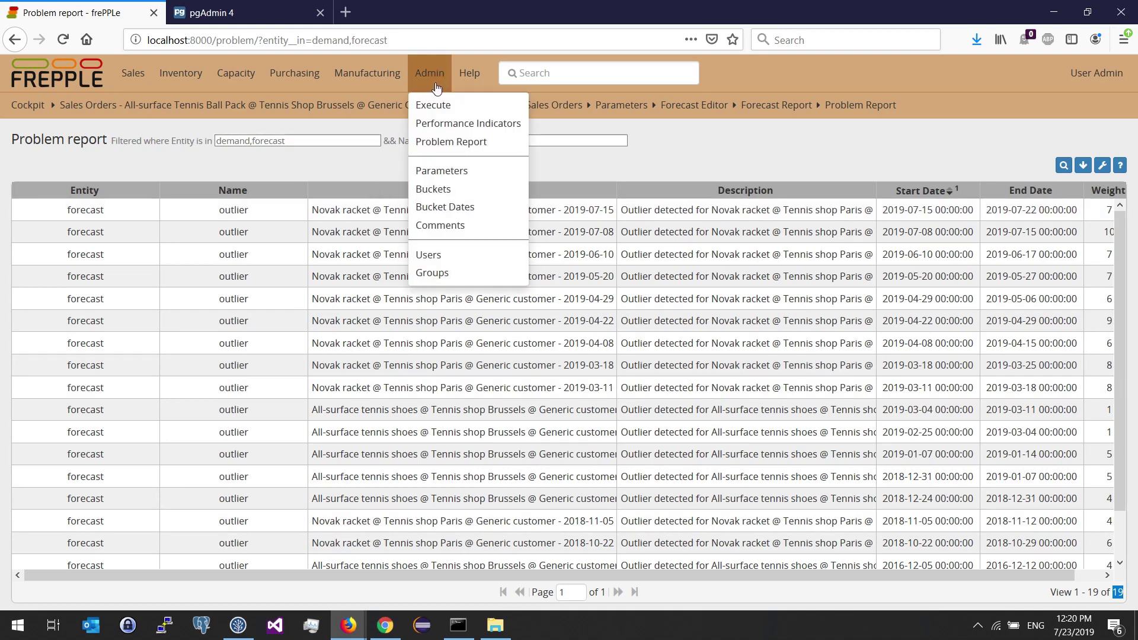
left_click(435, 177)
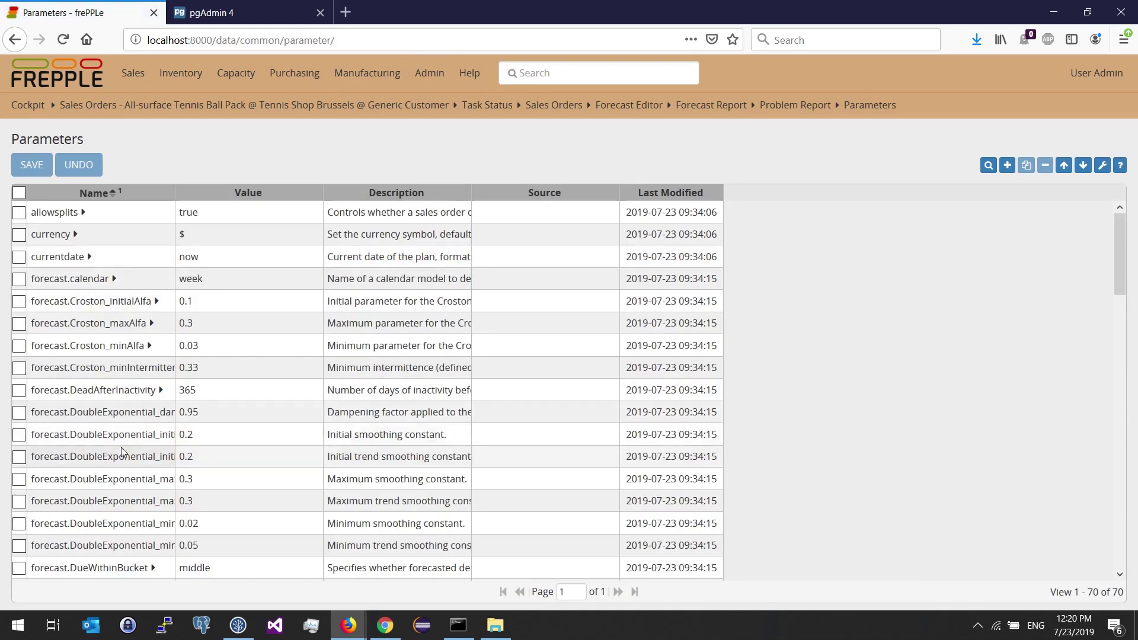
scroll(120, 449, "down", 5)
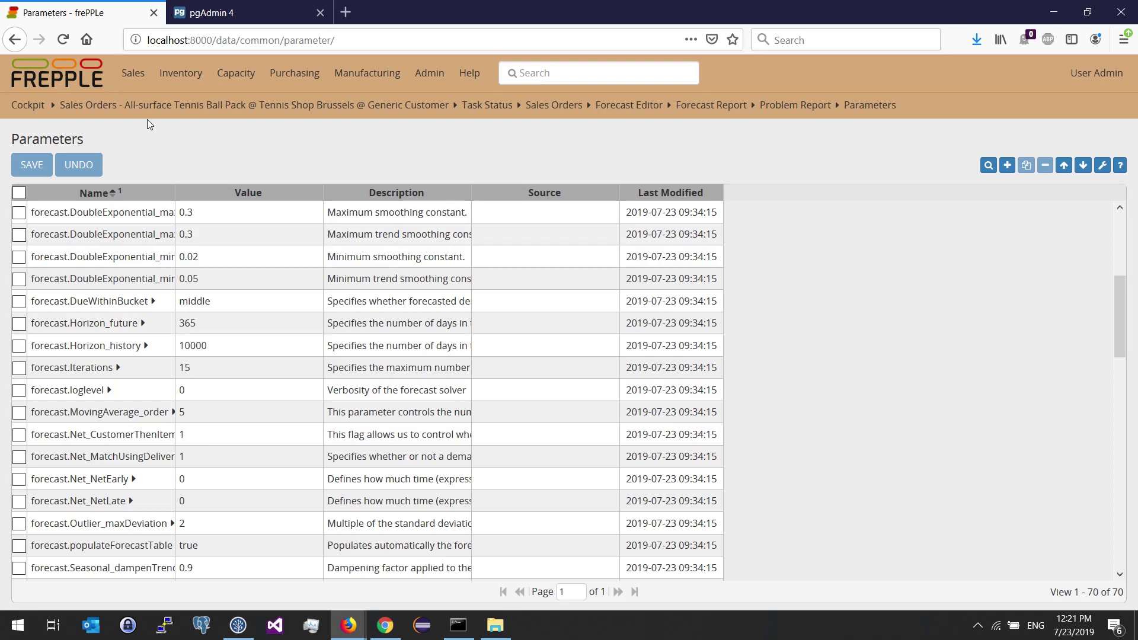
Step: Open the Forecast Editor and display the forecast for Novak racket, under All material, at Tennis shop Paris
left_click(141, 80)
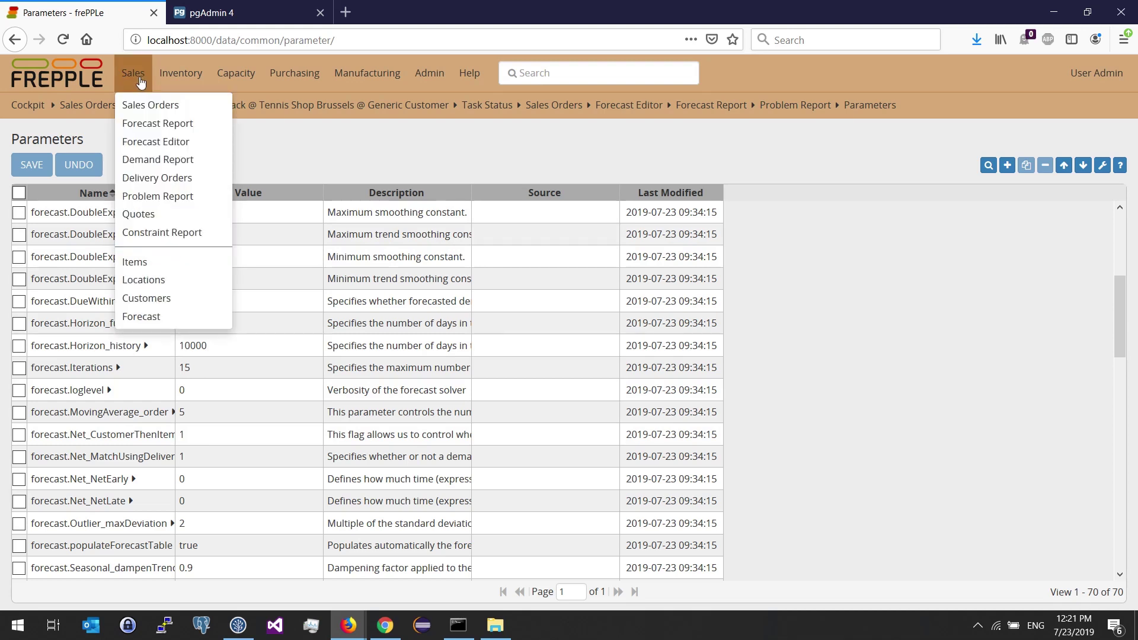
left_click(135, 142)
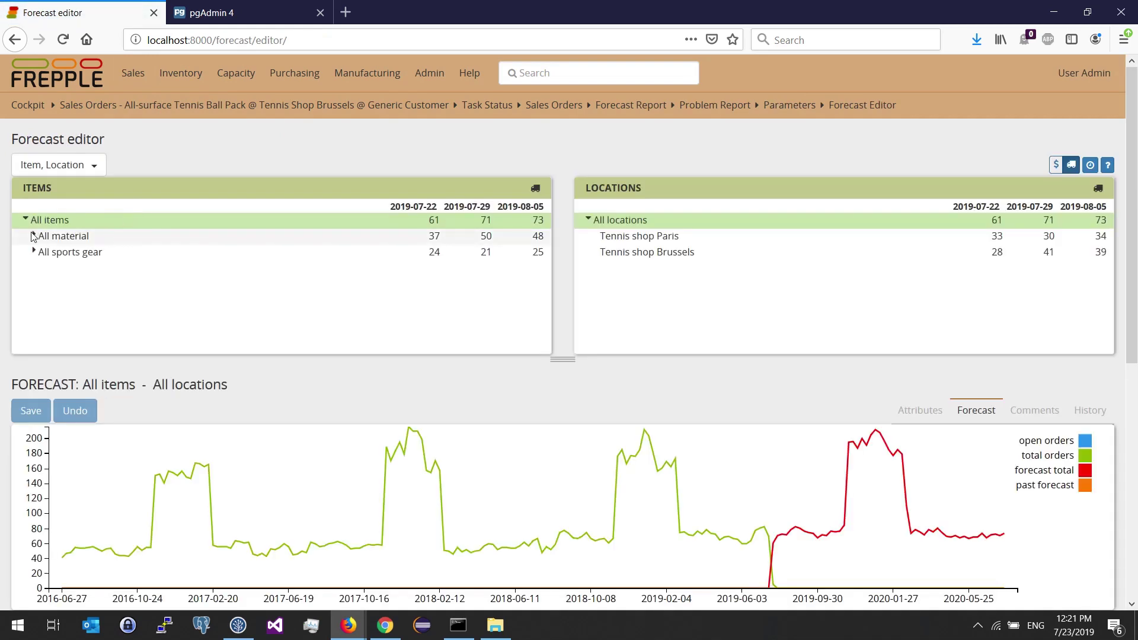
left_click(33, 236)
left_click(76, 252)
left_click(667, 249)
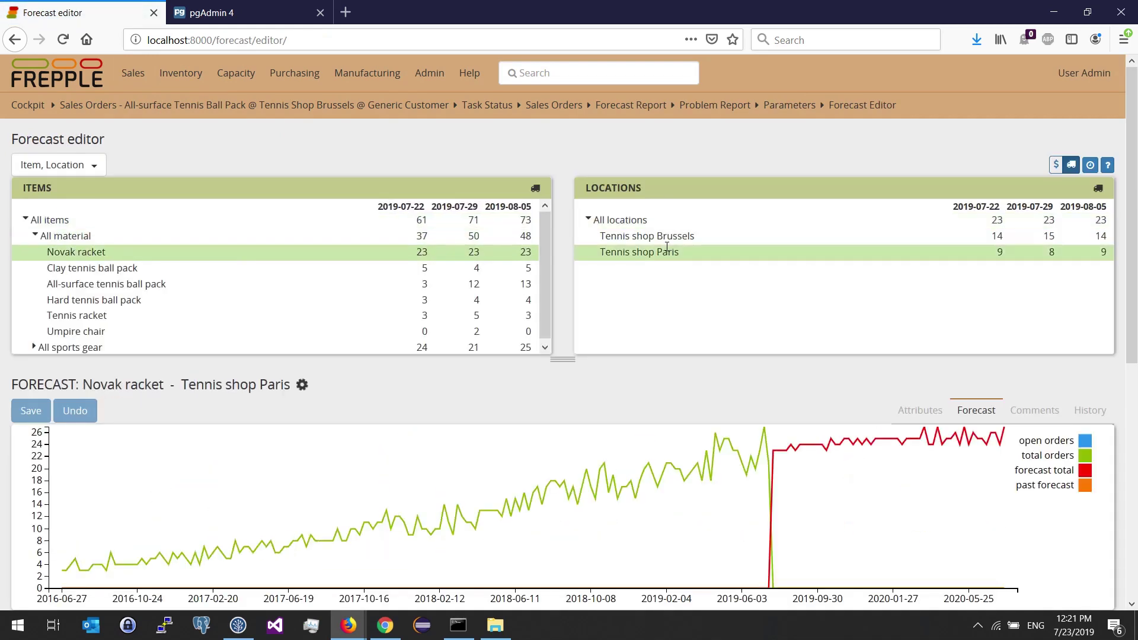
Step: Set the Orders Adjustment 1 Years Ago to -3 in the 2020-04-20 bucket and save the forecast
scroll(643, 391, "down", 6)
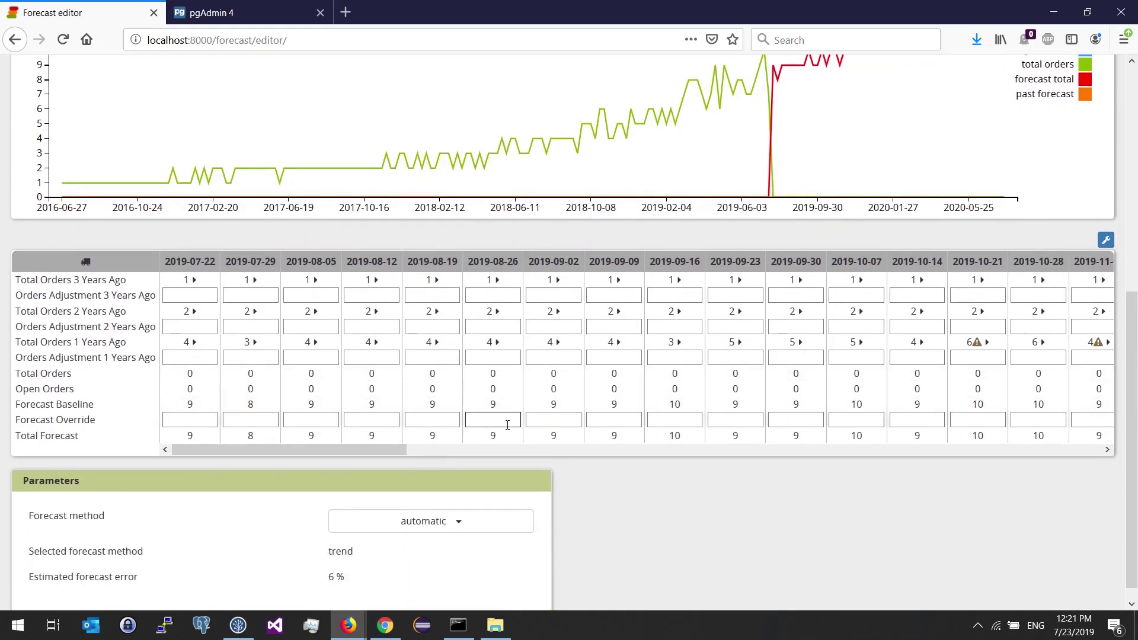
left_click_drag(404, 450, 510, 452)
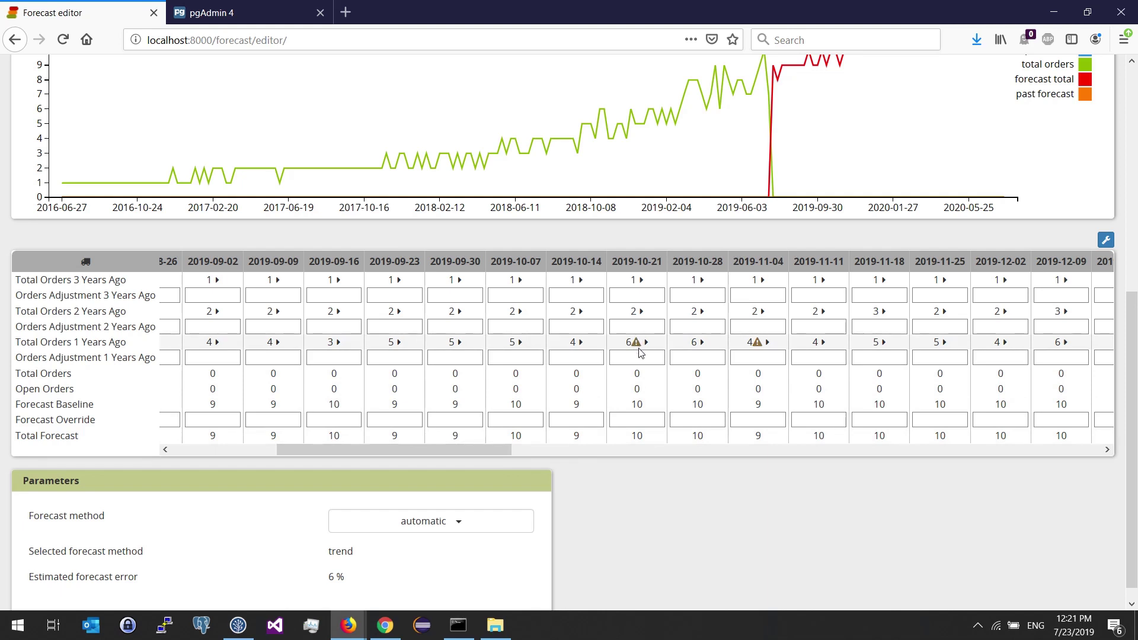
left_click_drag(447, 450, 862, 502)
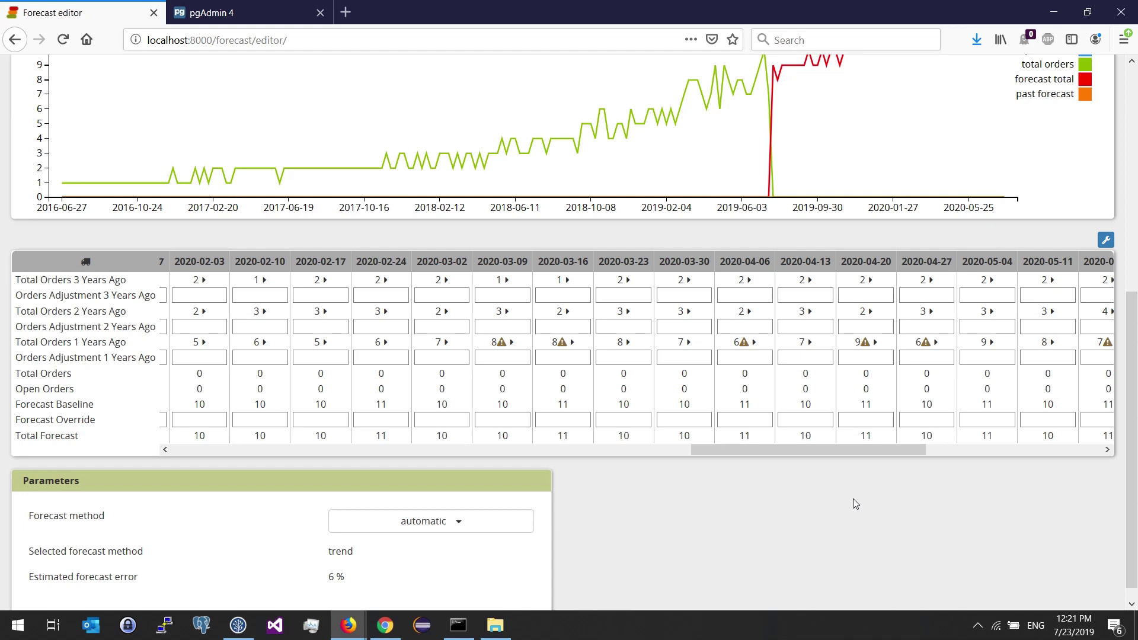
left_click_drag(855, 453, 857, 452)
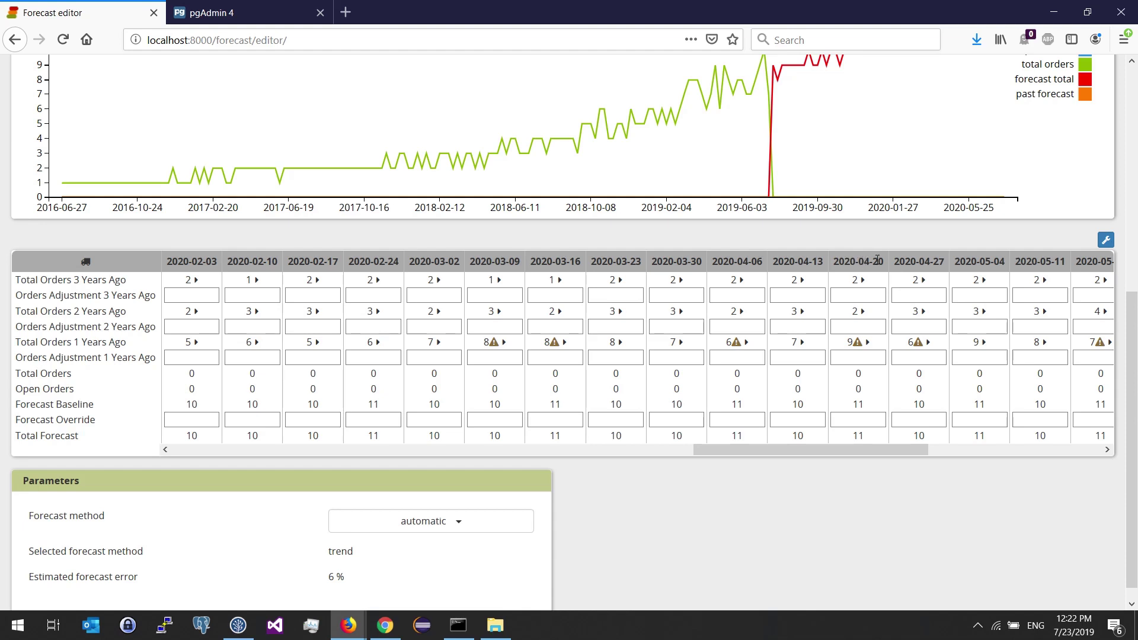
left_click(861, 357)
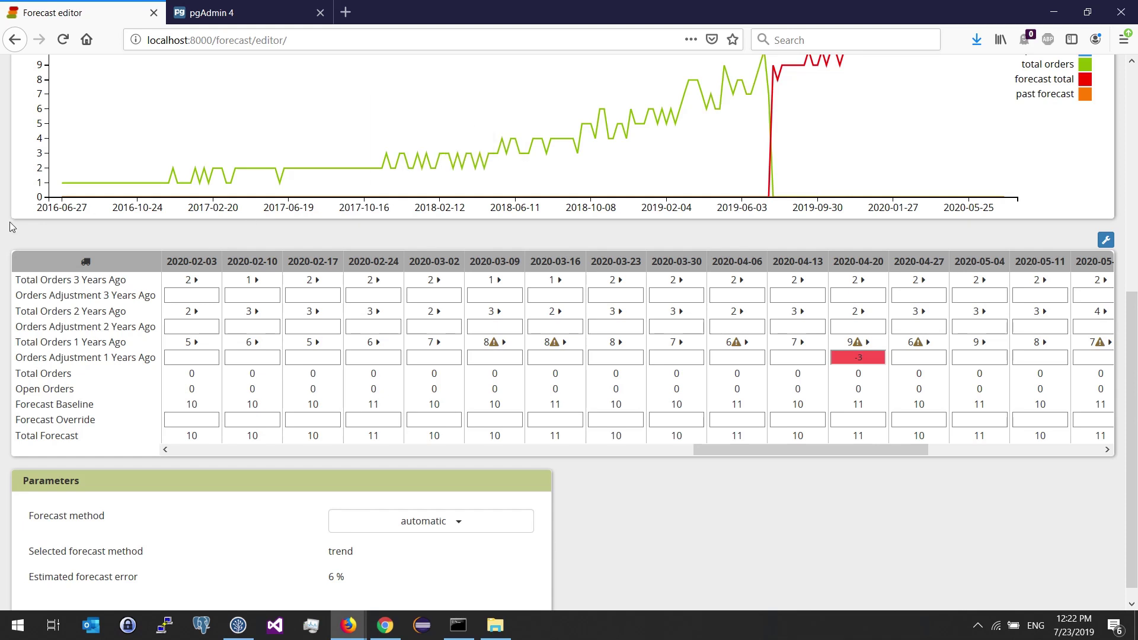
scroll(9, 224, "up", 5)
left_click(31, 279)
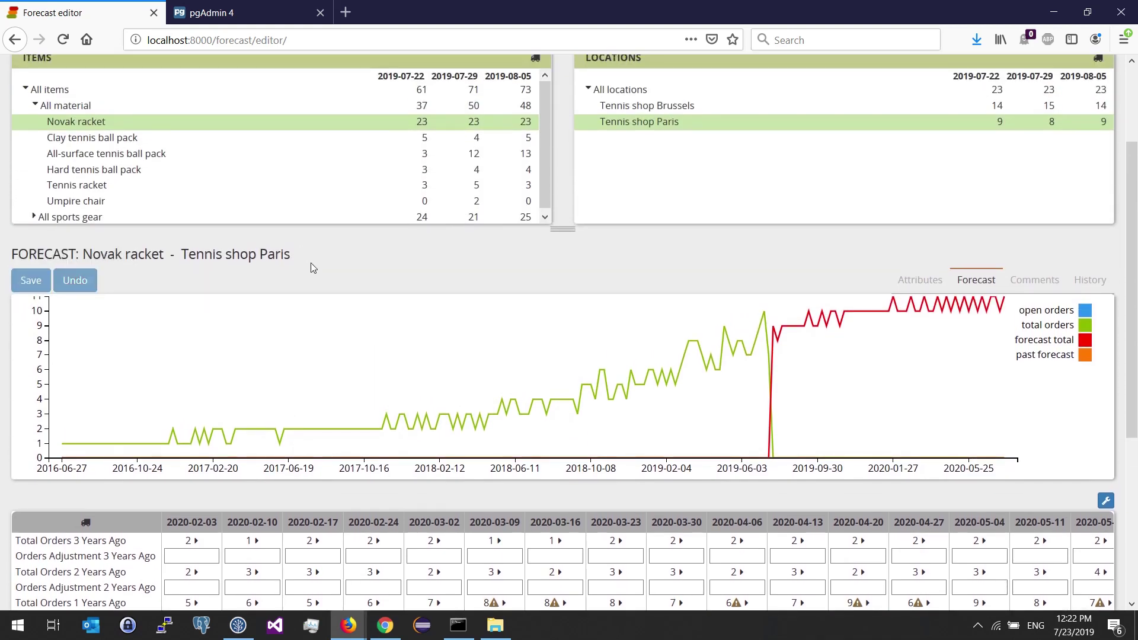